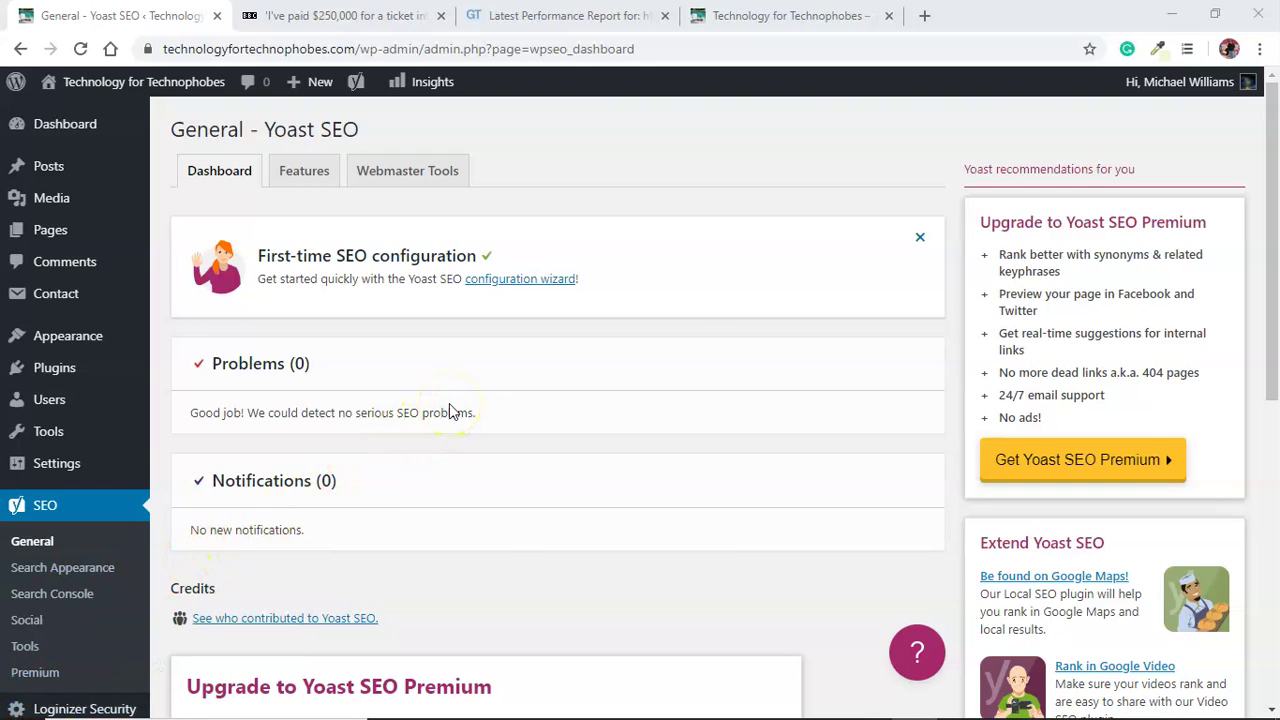
Start the SEO configuration wizard, keep the environment as live and ready to be indexed, and set the site type to a portfolio
{"action": "left_click", "coordinate": [421, 373]}
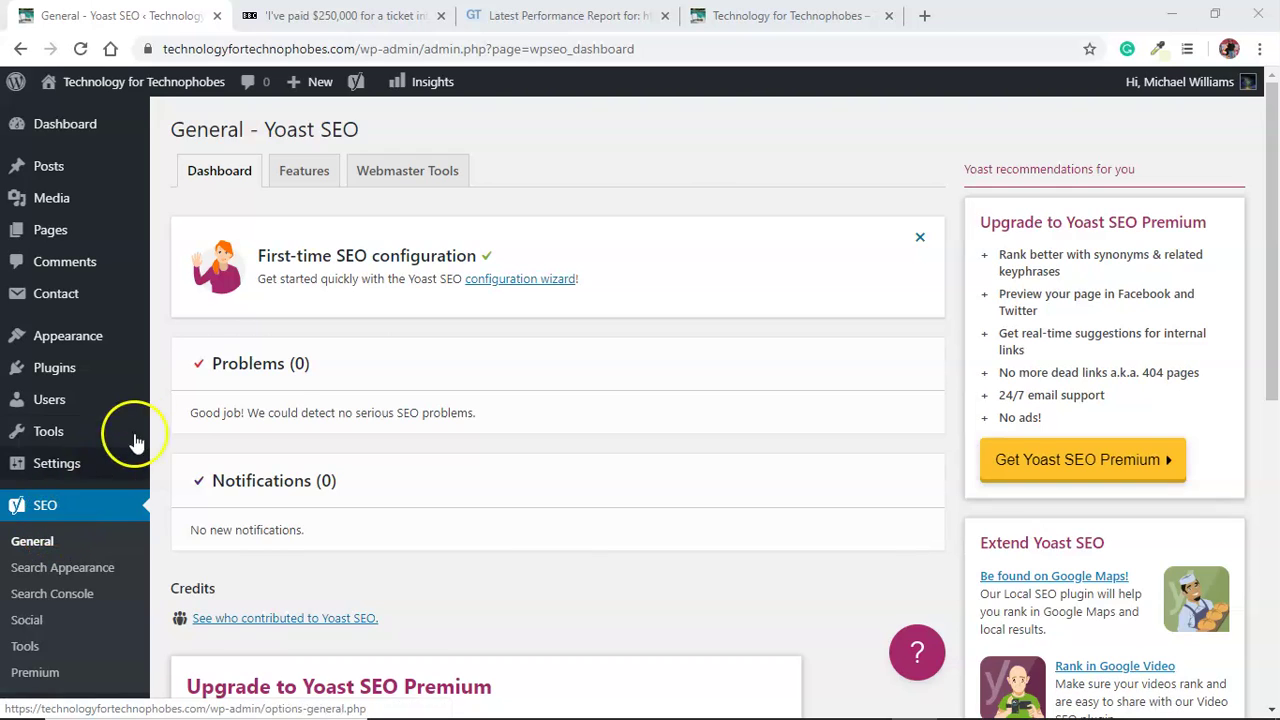
{"action": "left_click", "coordinate": [478, 285]}
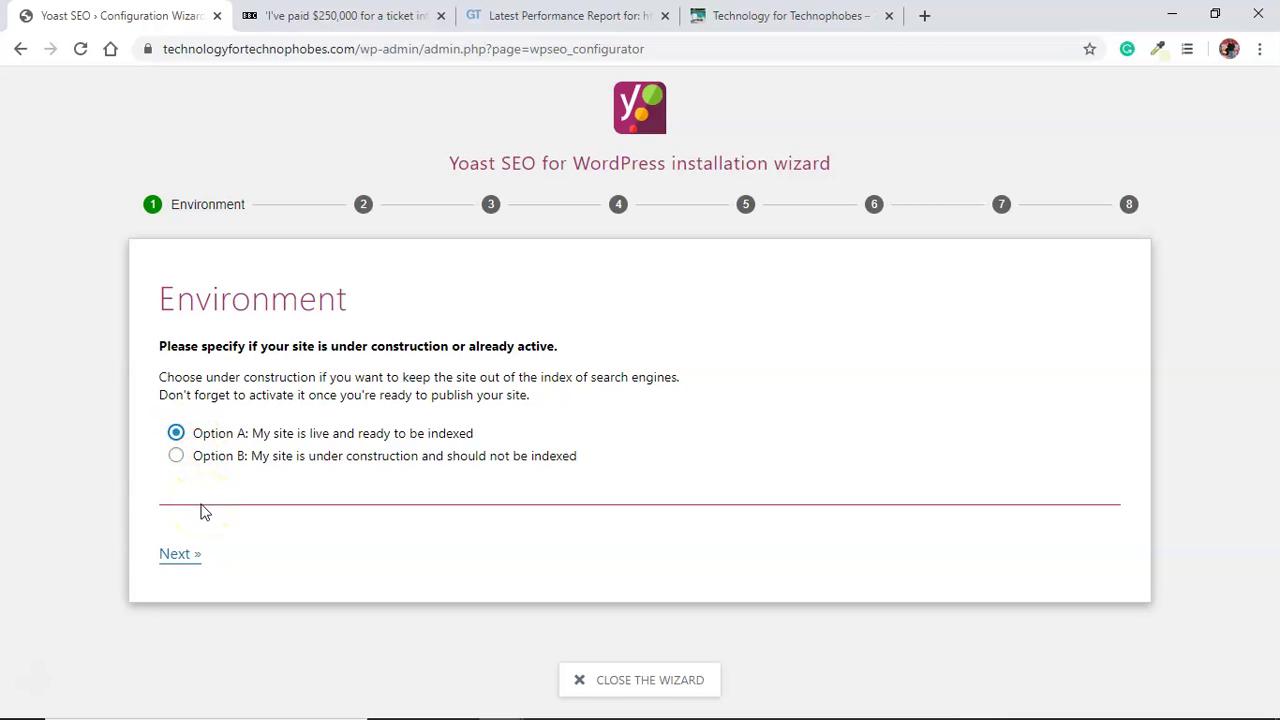
{"action": "left_click", "coordinate": [176, 556]}
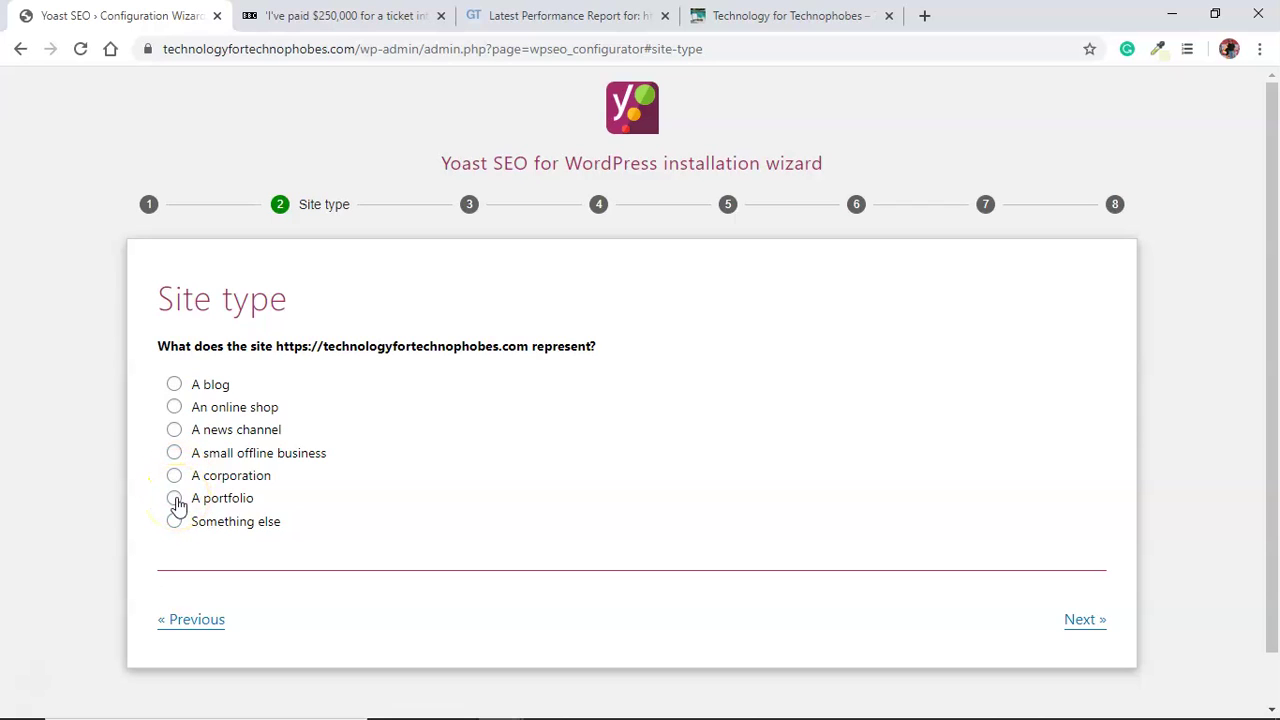
{"action": "left_click", "coordinate": [176, 499]}
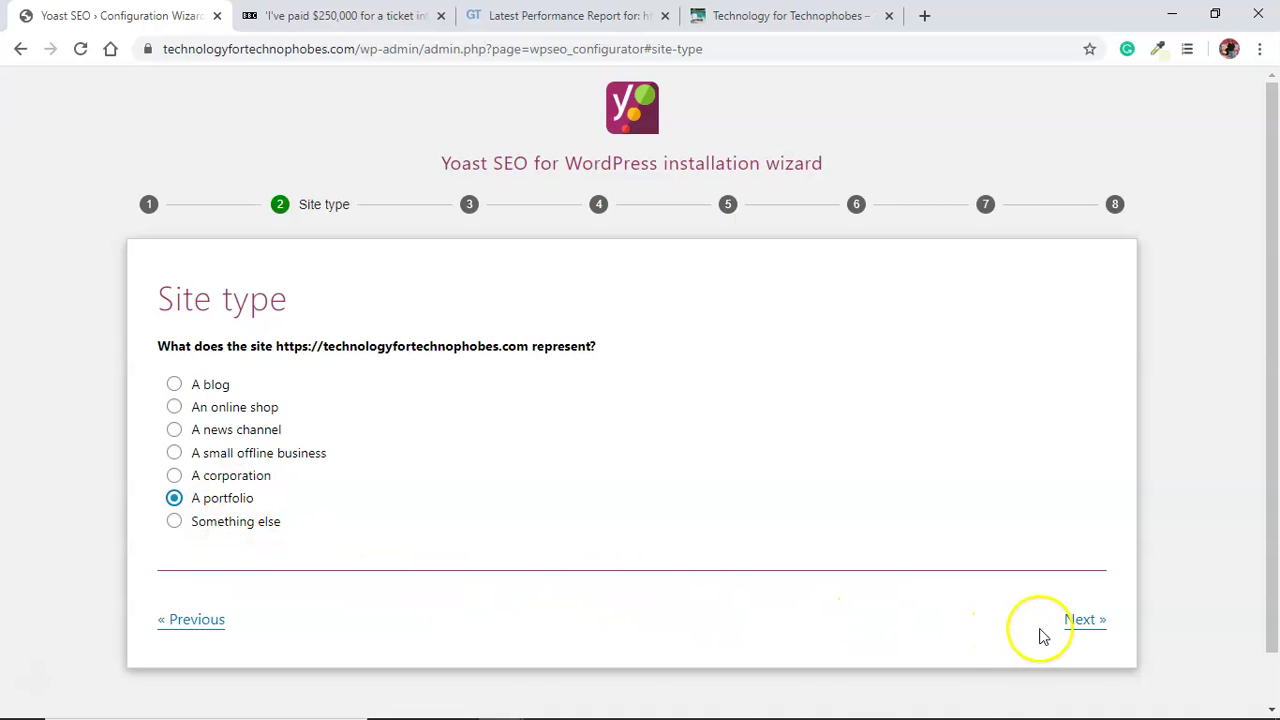
{"action": "left_click", "coordinate": [1078, 624]}
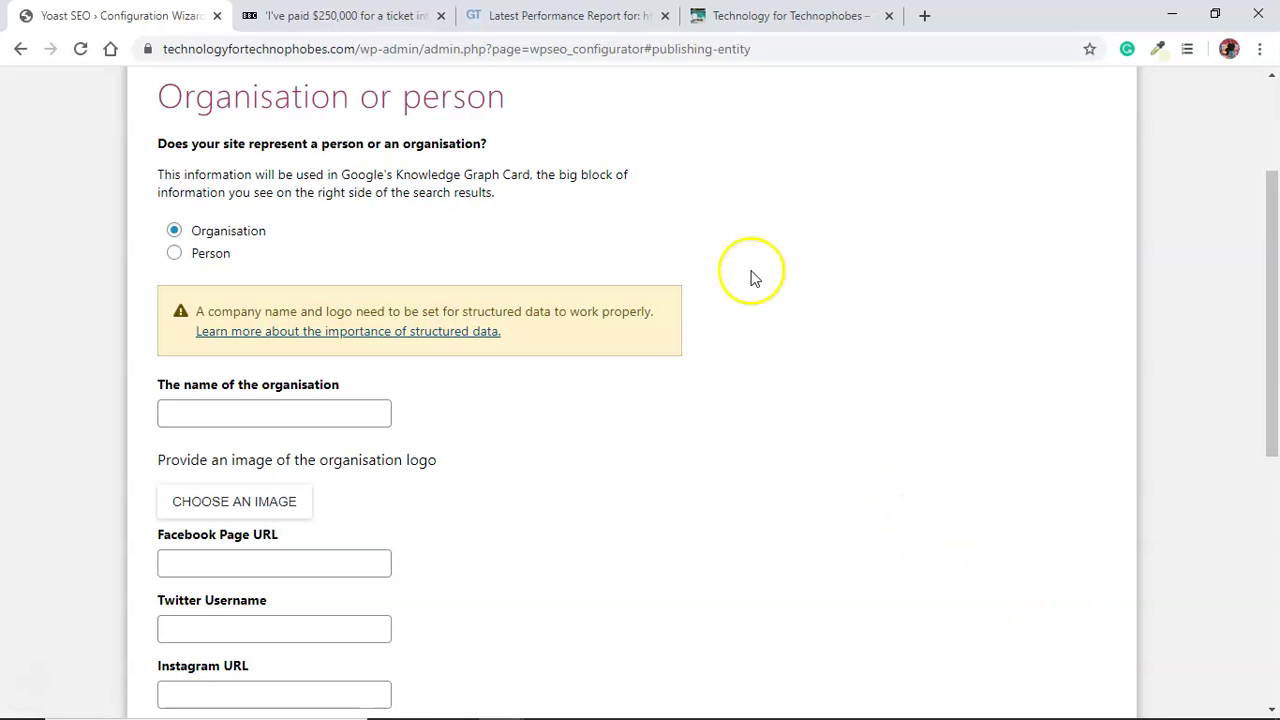
Set the site to represent a person, choose the site owner's user account as the name, and continue to search engine visibility
{"action": "left_click", "coordinate": [174, 253]}
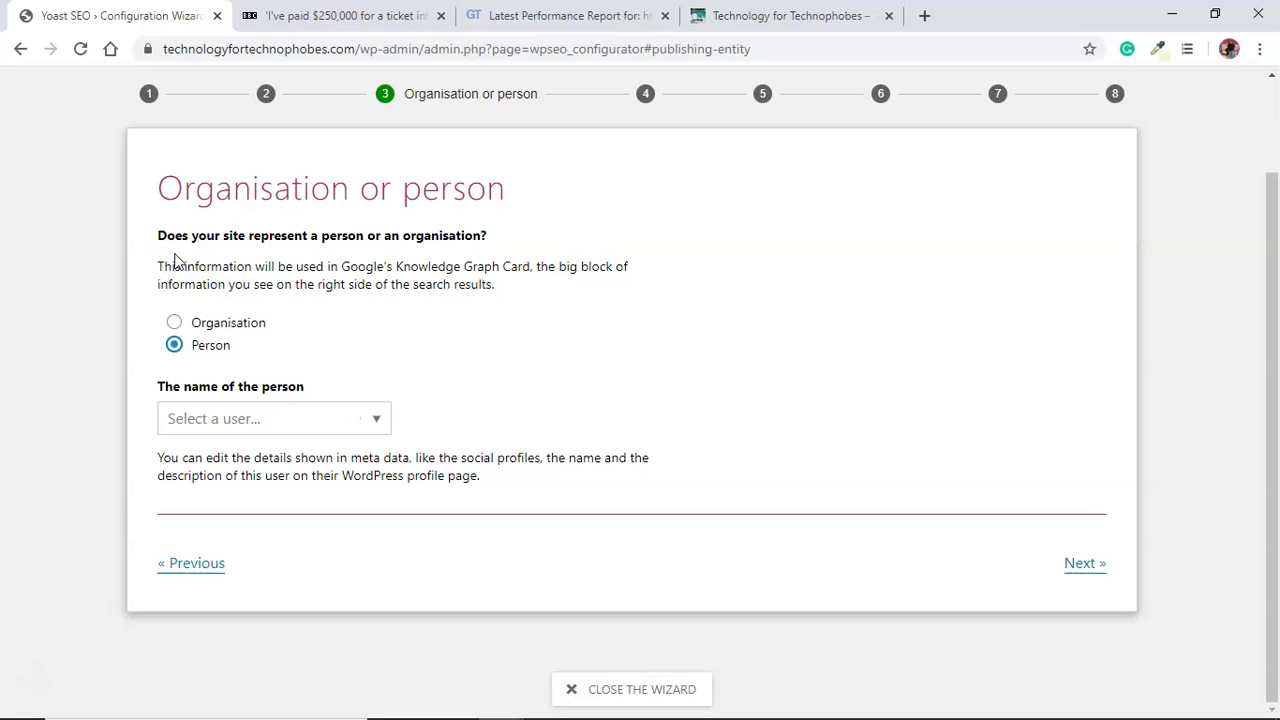
{"action": "left_click", "coordinate": [344, 412]}
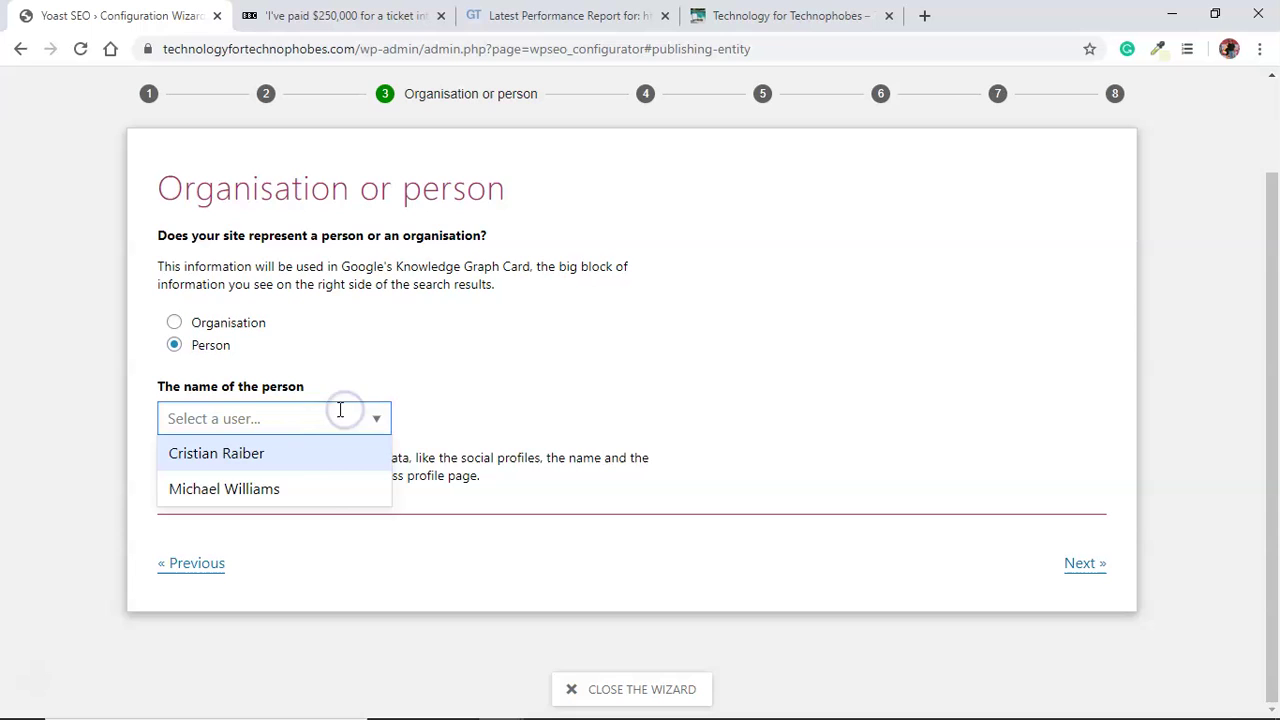
{"action": "left_click", "coordinate": [281, 495]}
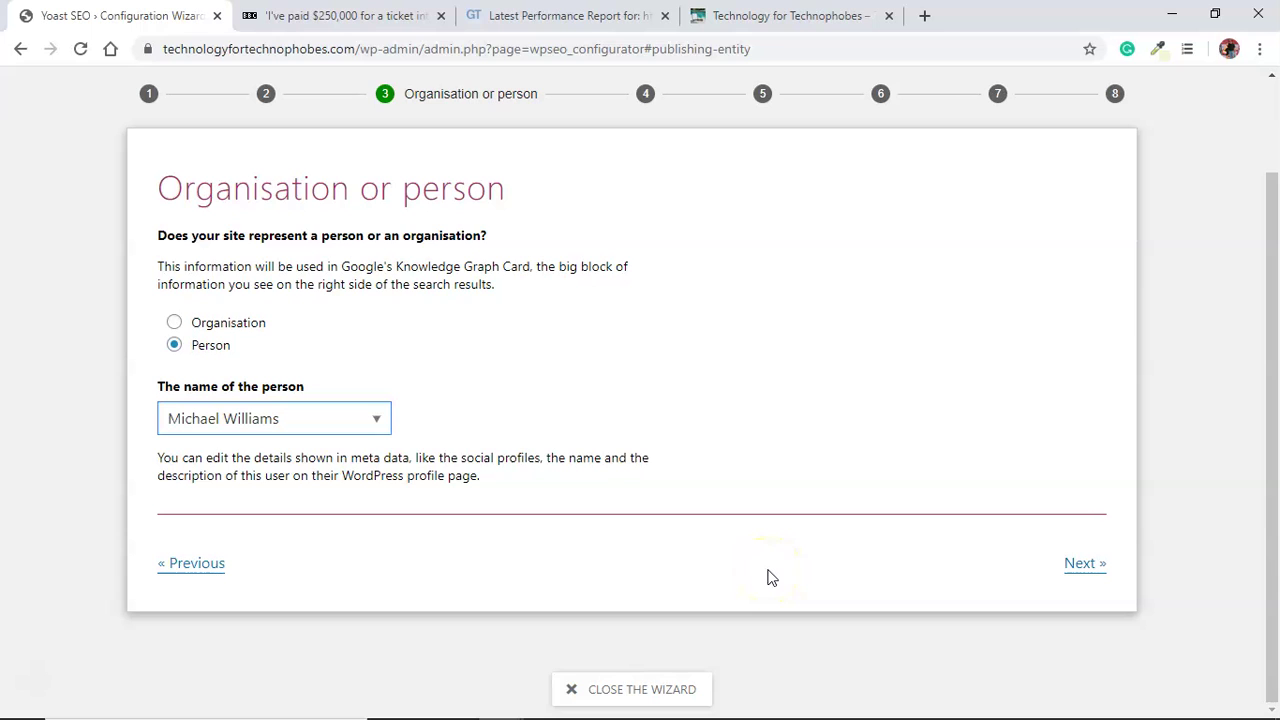
{"action": "left_click", "coordinate": [176, 324]}
{"action": "scroll", "coordinate": [178, 330], "scroll_direction": "down", "scroll_amount": 1}
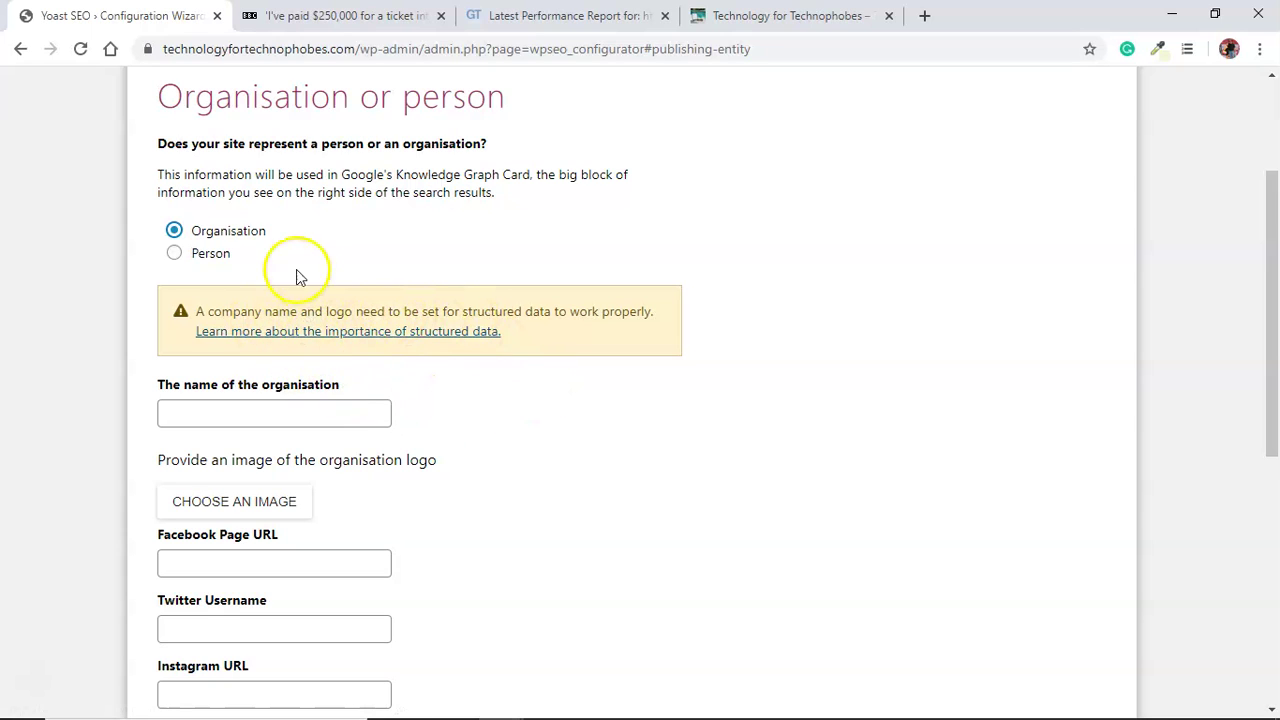
{"action": "left_click", "coordinate": [184, 253]}
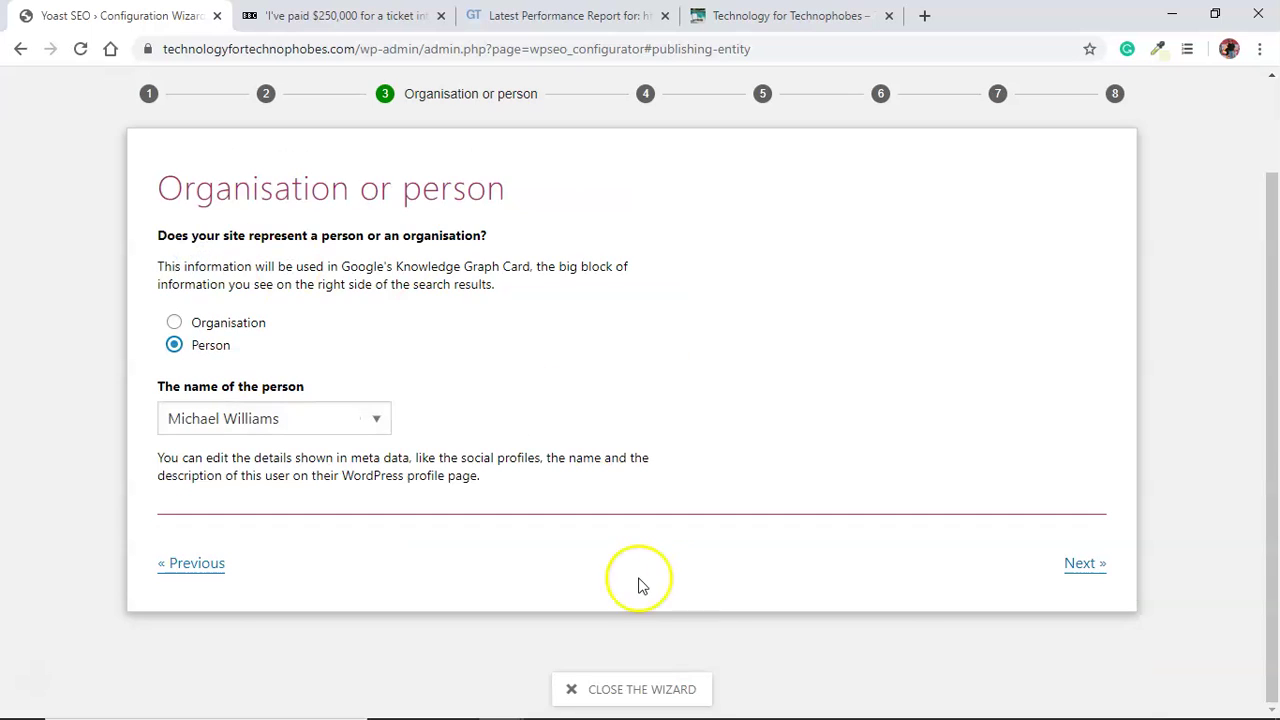
{"action": "left_click", "coordinate": [1078, 568]}
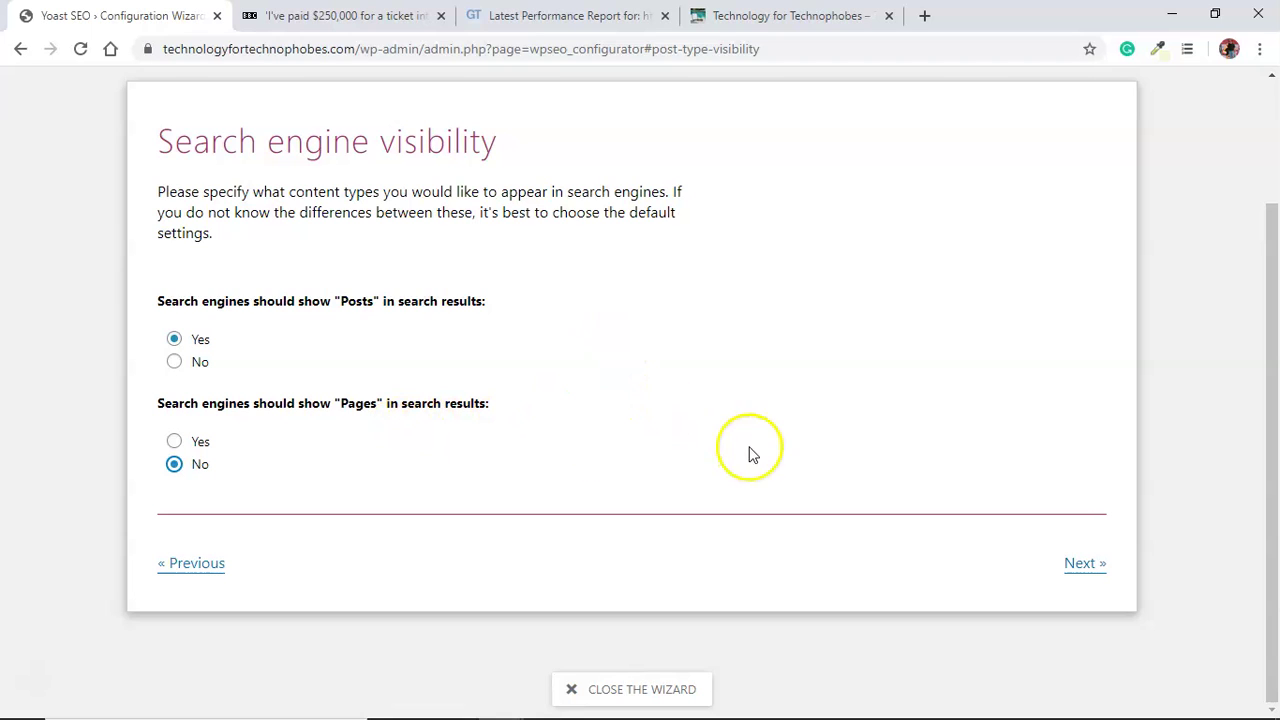
Continue the wizard with posts shown and pages hidden in search results, keeping no multiple authors and the hyphen title separator
{"action": "left_click", "coordinate": [1074, 565]}
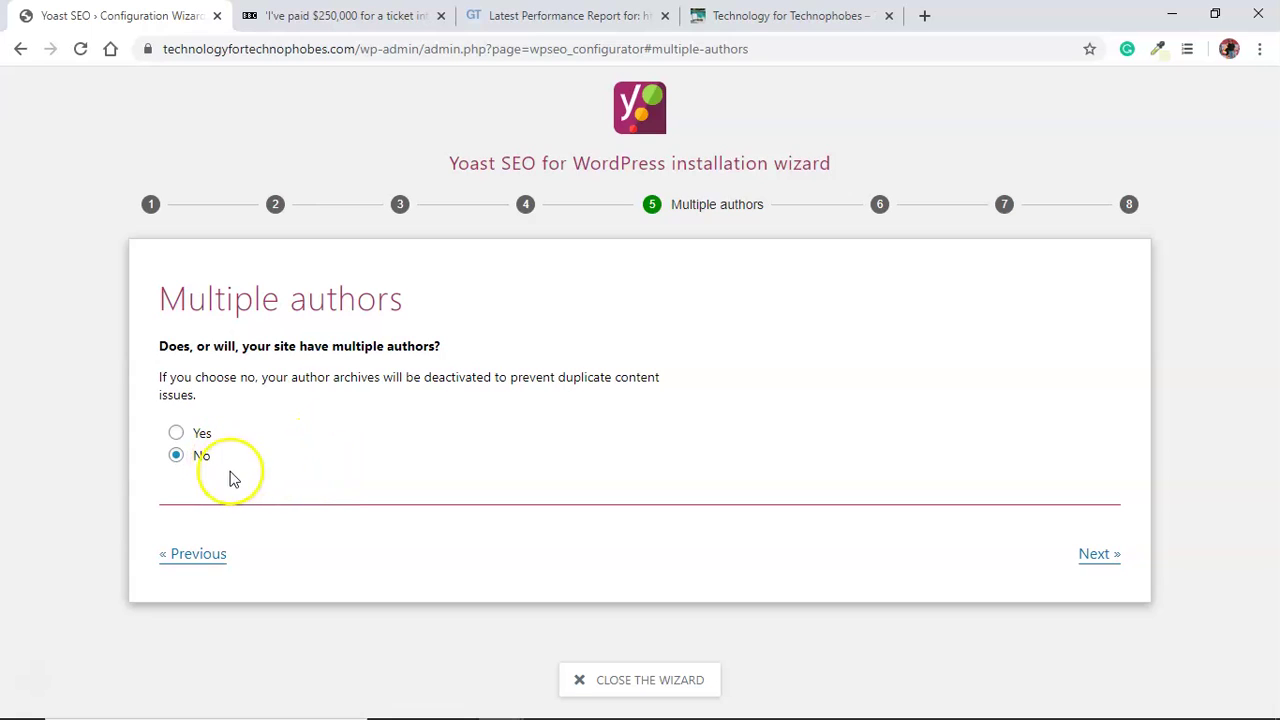
{"action": "left_click", "coordinate": [1100, 555]}
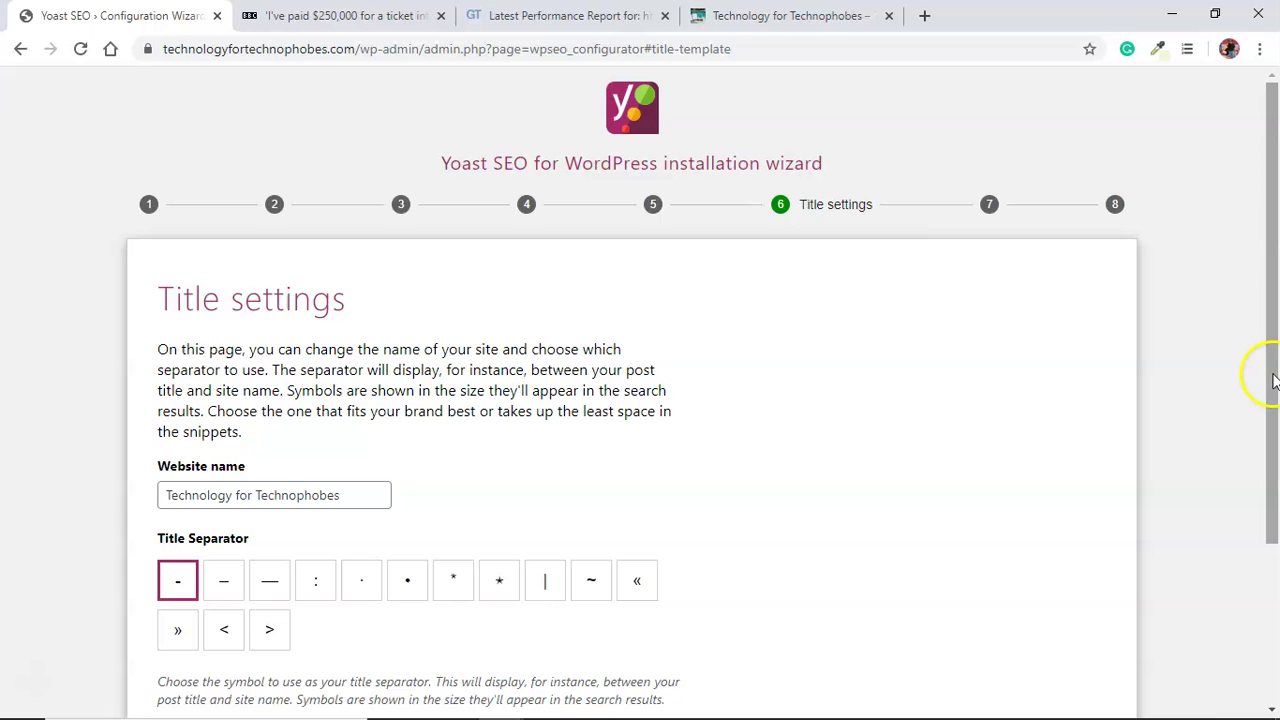
{"action": "left_click_drag", "start_coordinate": [1273, 371], "coordinate": [1273, 492]}
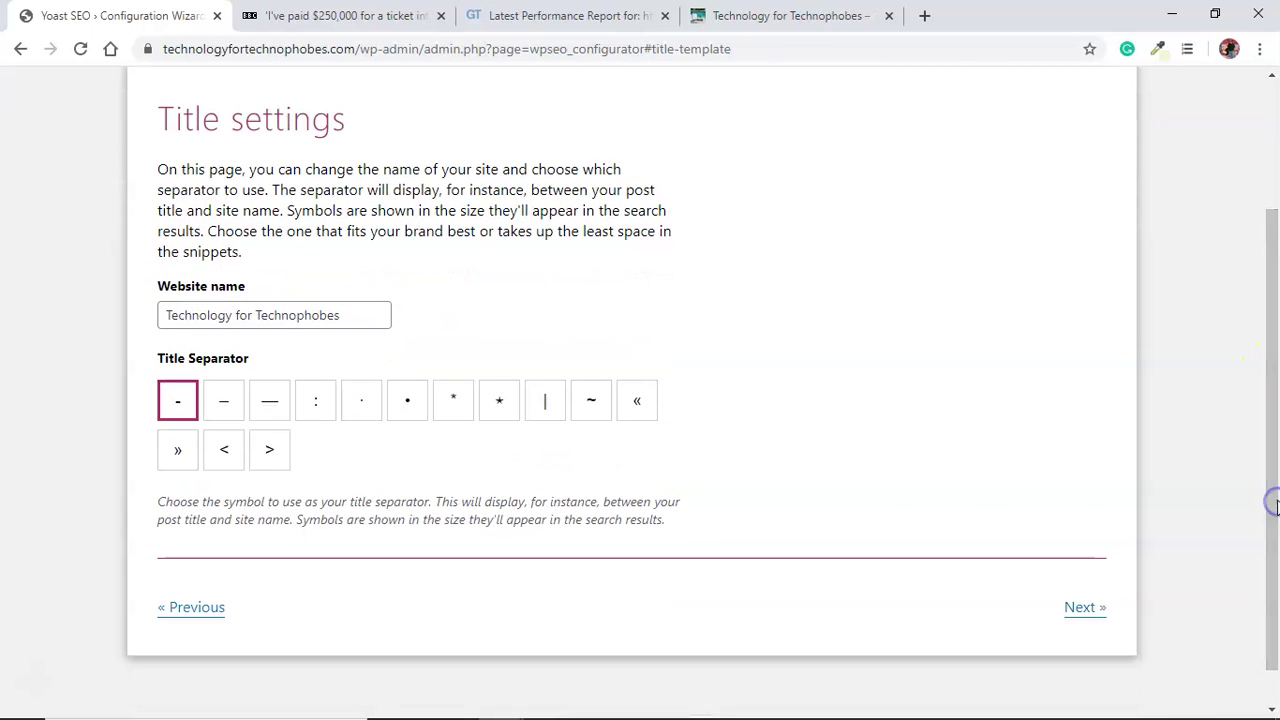
{"action": "left_click", "coordinate": [1081, 609]}
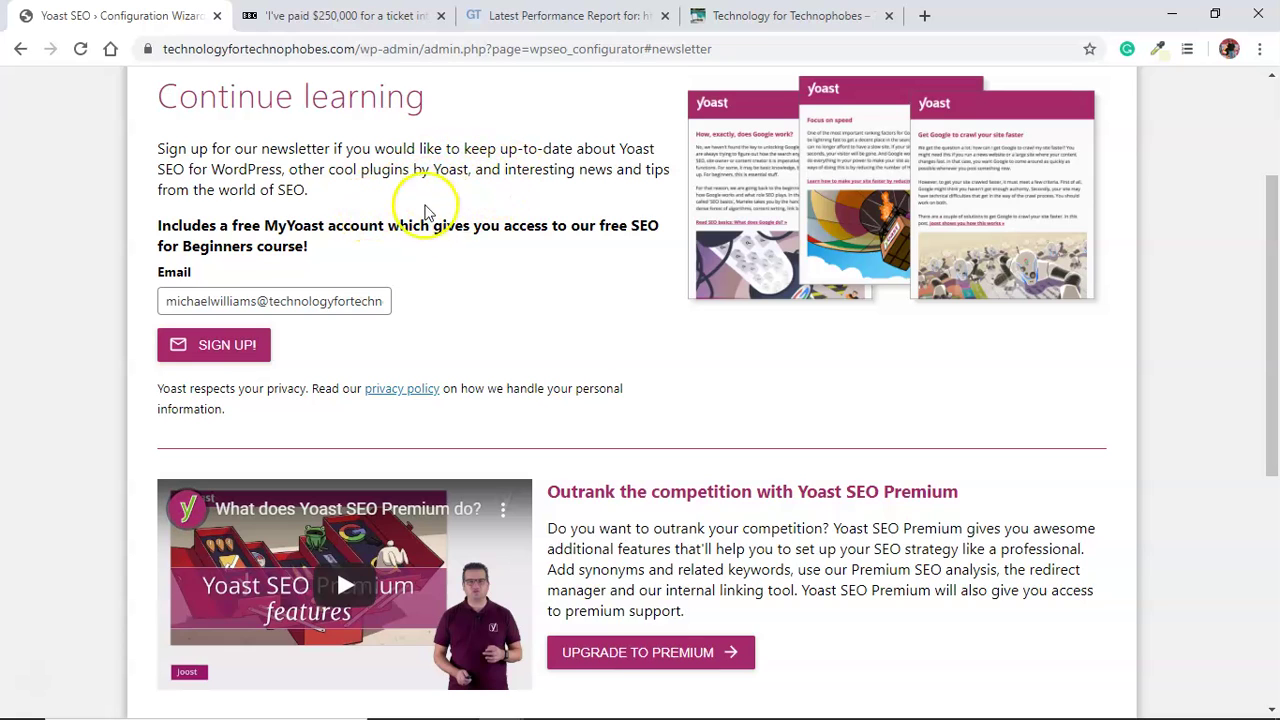
Move past the newsletter page and finish the configuration wizard, returning to the SEO dashboard
{"action": "left_click", "coordinate": [248, 352]}
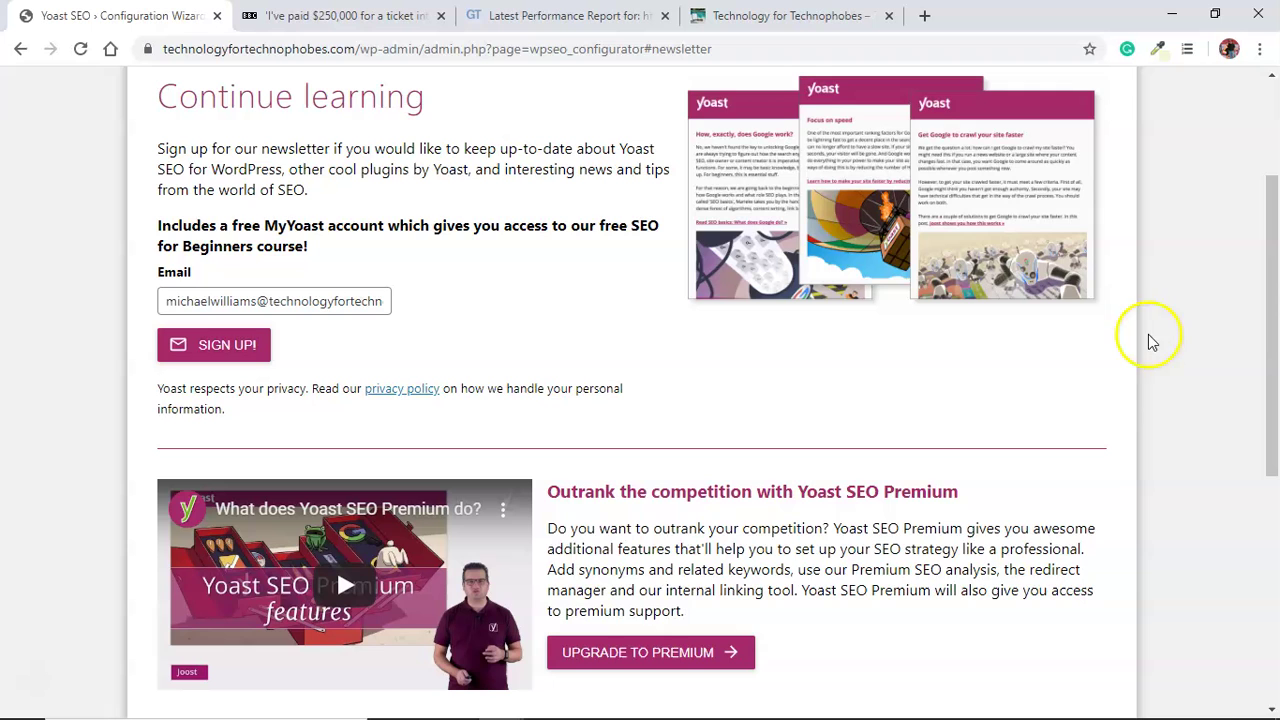
{"action": "left_click_drag", "start_coordinate": [1272, 350], "coordinate": [1272, 580]}
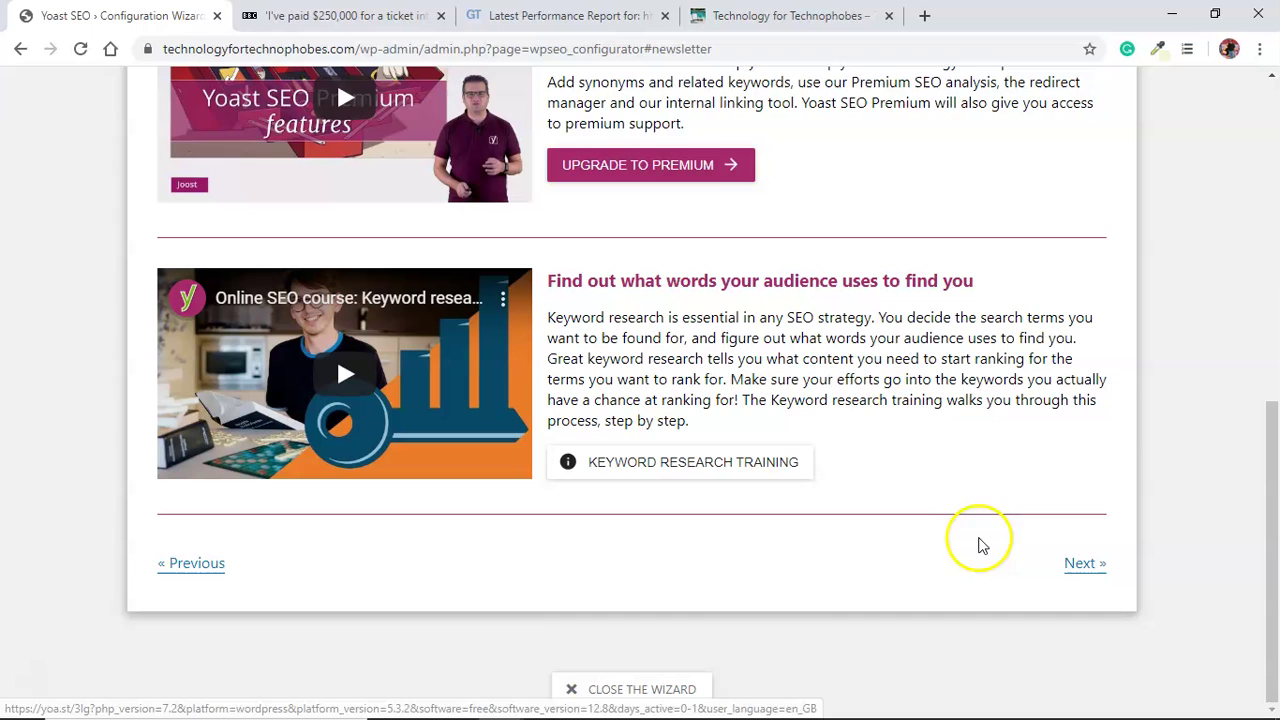
{"action": "left_click", "coordinate": [1079, 564]}
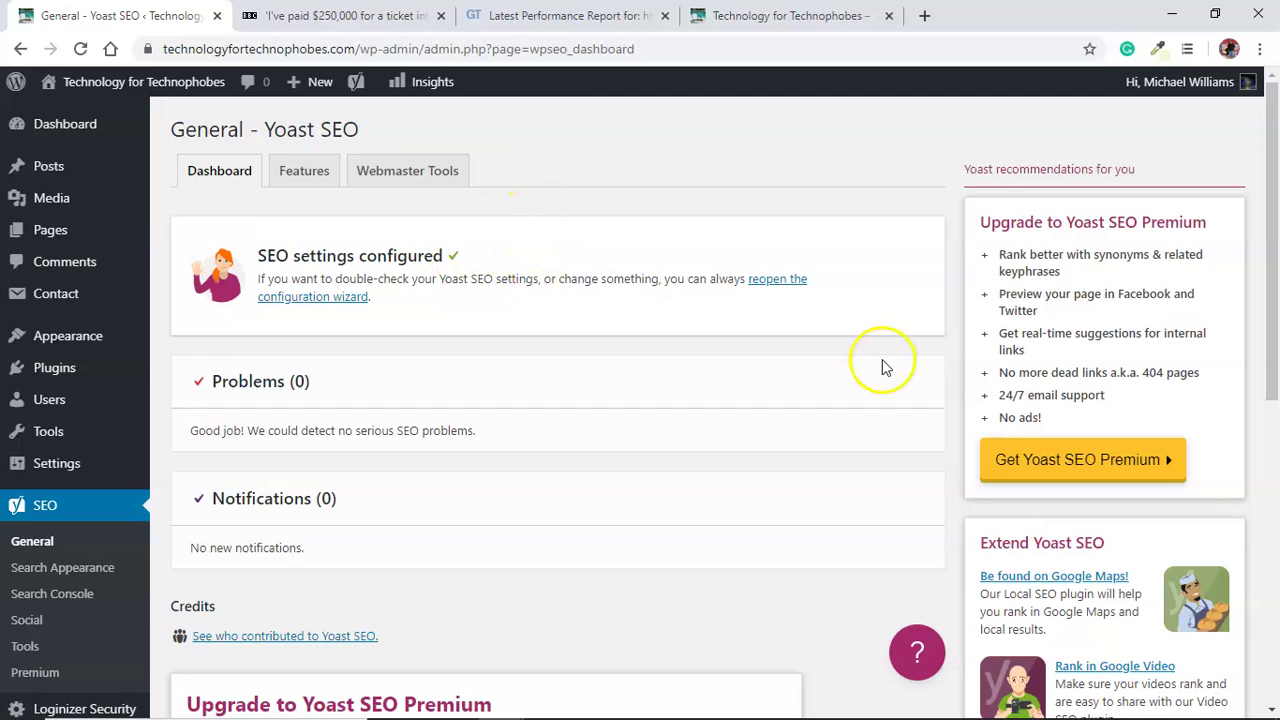
Review the problems and notifications on the SEO dashboard and the on/off settings of the plugin's features
{"action": "left_click", "coordinate": [1268, 283]}
{"action": "left_click_drag", "start_coordinate": [1268, 283], "coordinate": [1276, 323]}
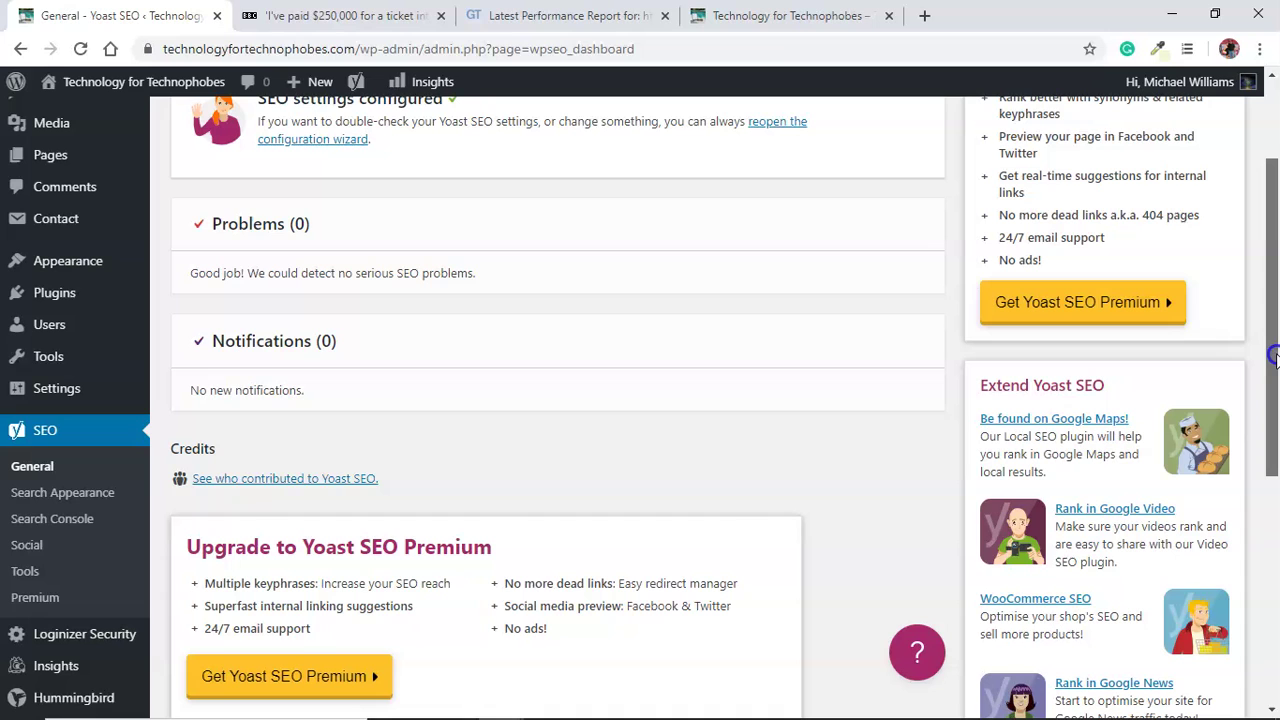
{"action": "left_click_drag", "start_coordinate": [1275, 355], "coordinate": [1260, 260]}
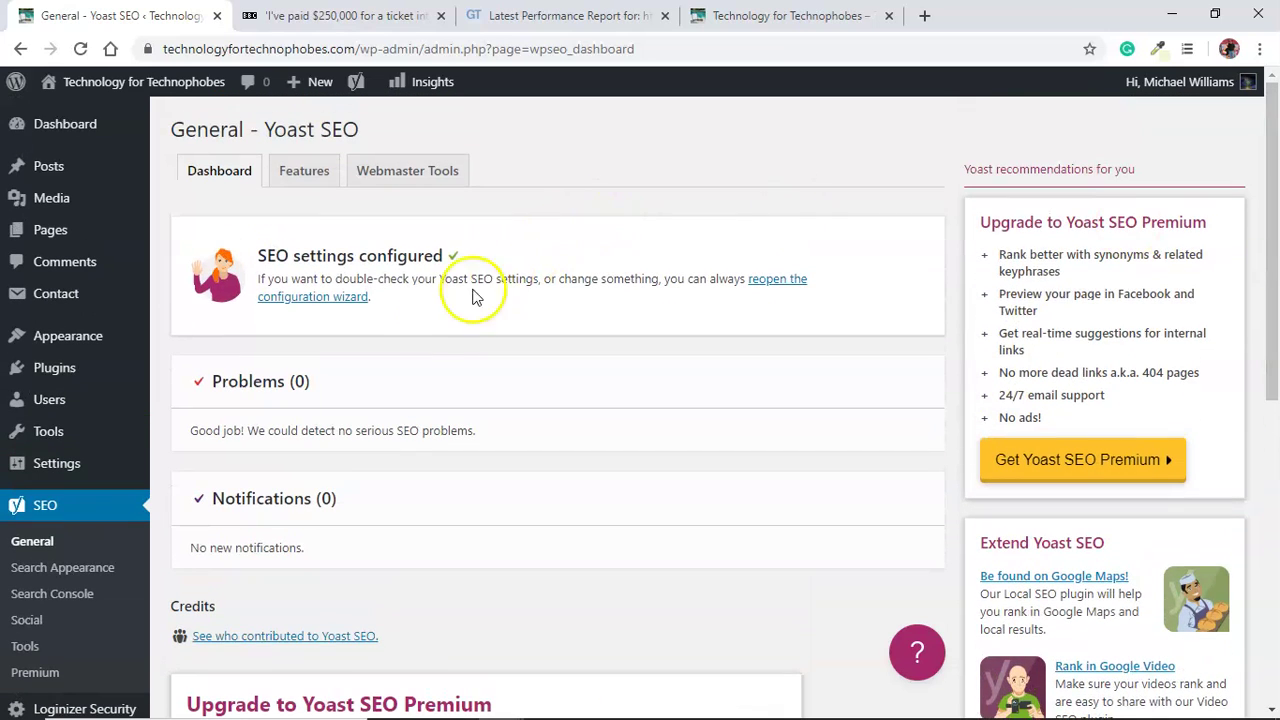
{"action": "left_click", "coordinate": [312, 178]}
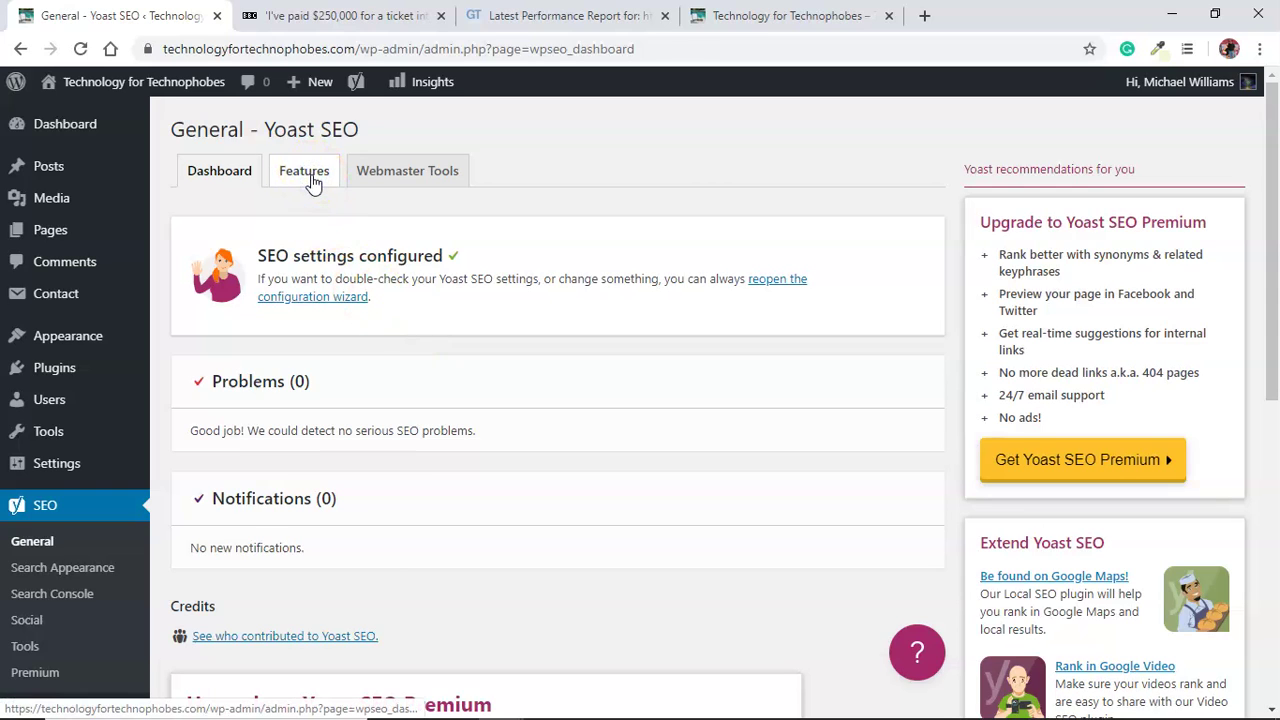
{"action": "left_click", "coordinate": [313, 180]}
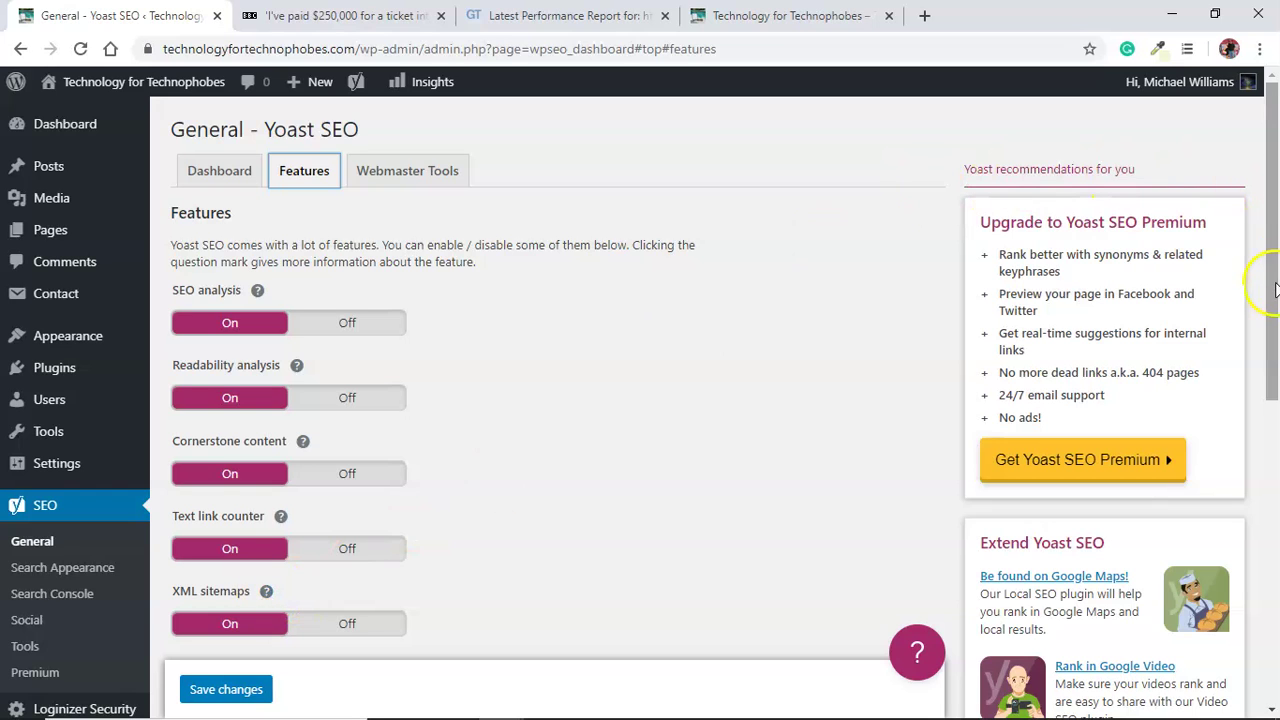
{"action": "left_click_drag", "start_coordinate": [1274, 290], "coordinate": [1274, 385]}
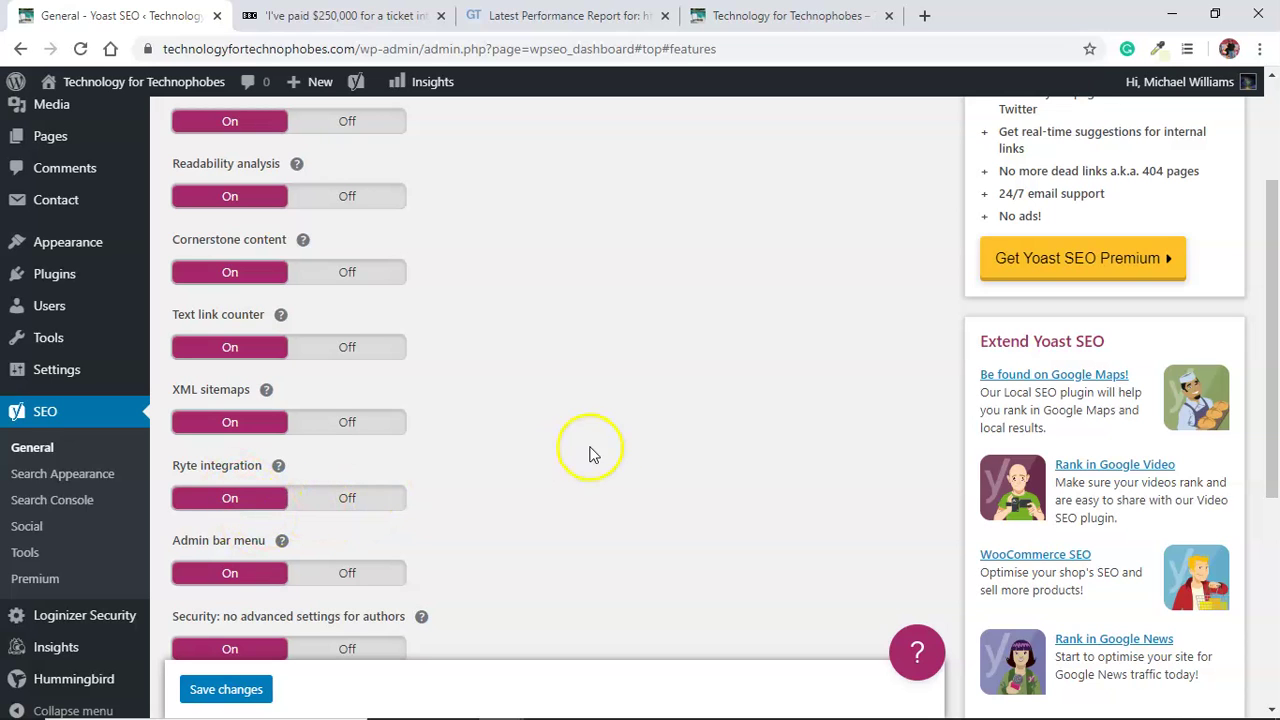
{"action": "left_click_drag", "start_coordinate": [1273, 303], "coordinate": [1214, 220]}
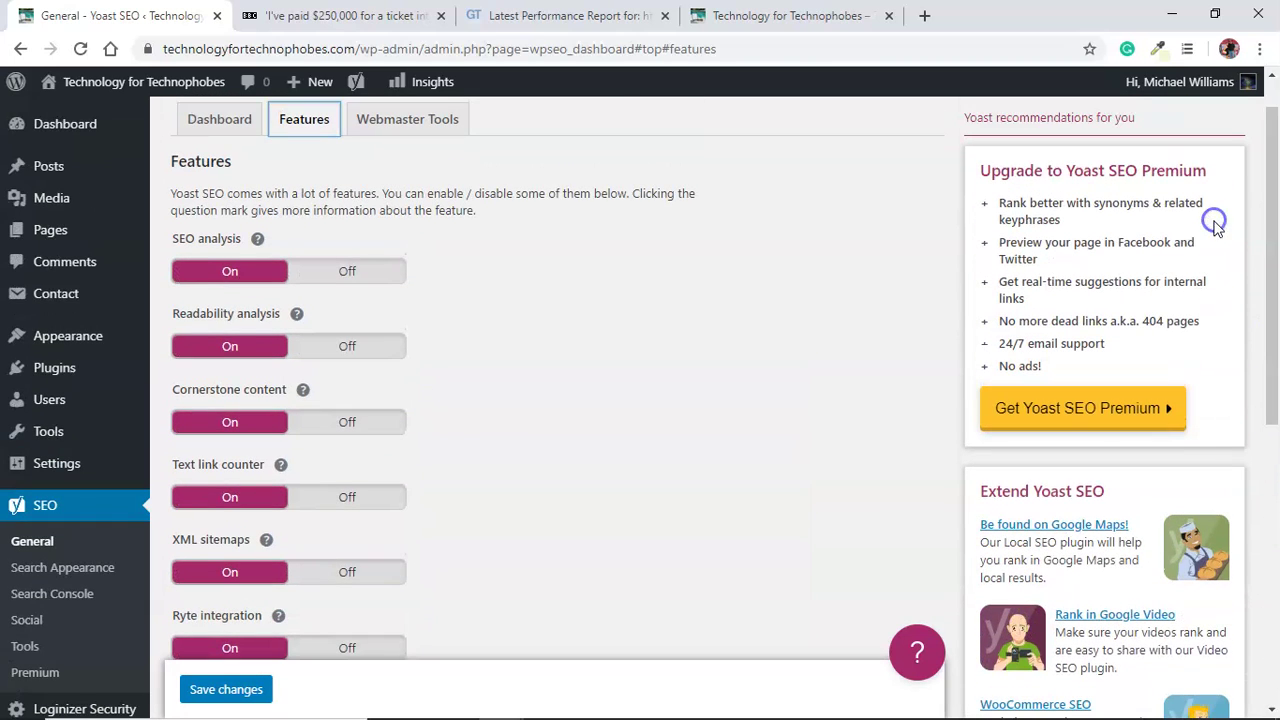
Examine the Webmaster Tools verification code fields and show their help text
{"action": "left_click", "coordinate": [418, 125]}
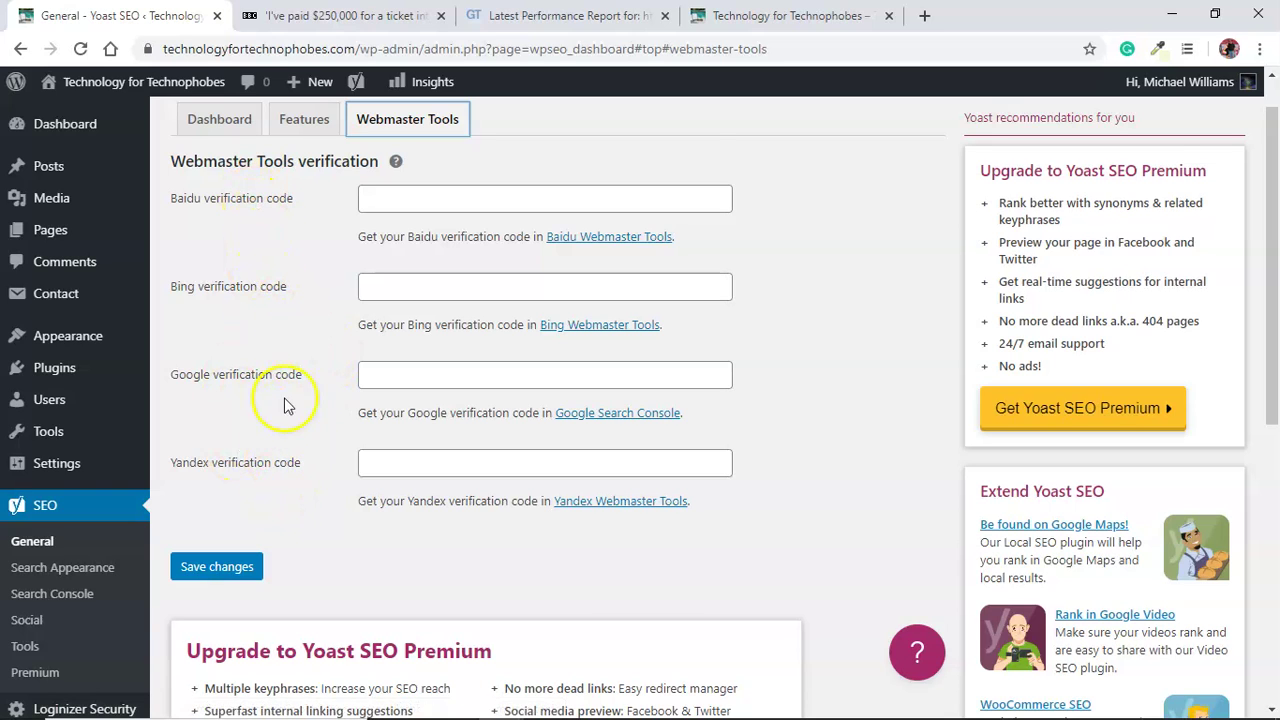
{"action": "left_click", "coordinate": [396, 166]}
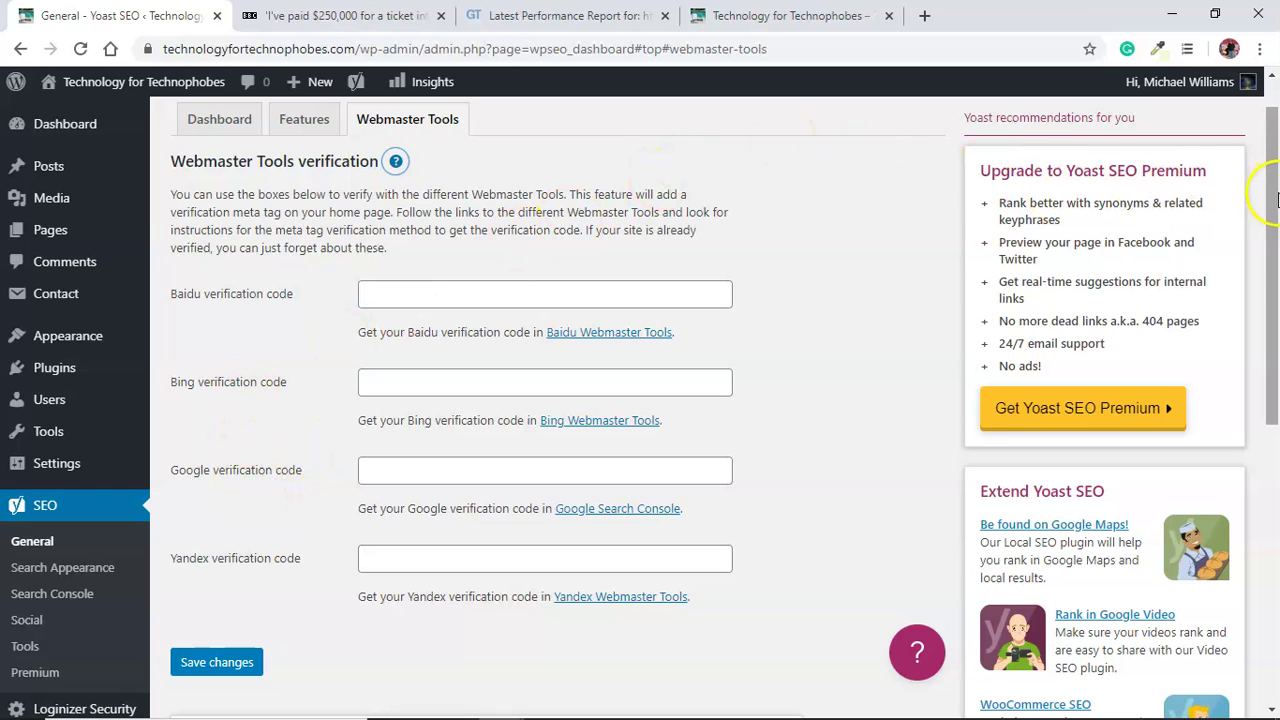
{"action": "mouse_move", "coordinate": [1276, 197]}
{"action": "left_mouse_down"}
{"action": "mouse_move", "coordinate": [1275, 410]}
{"action": "mouse_move", "coordinate": [1275, 183]}
{"action": "left_mouse_up"}
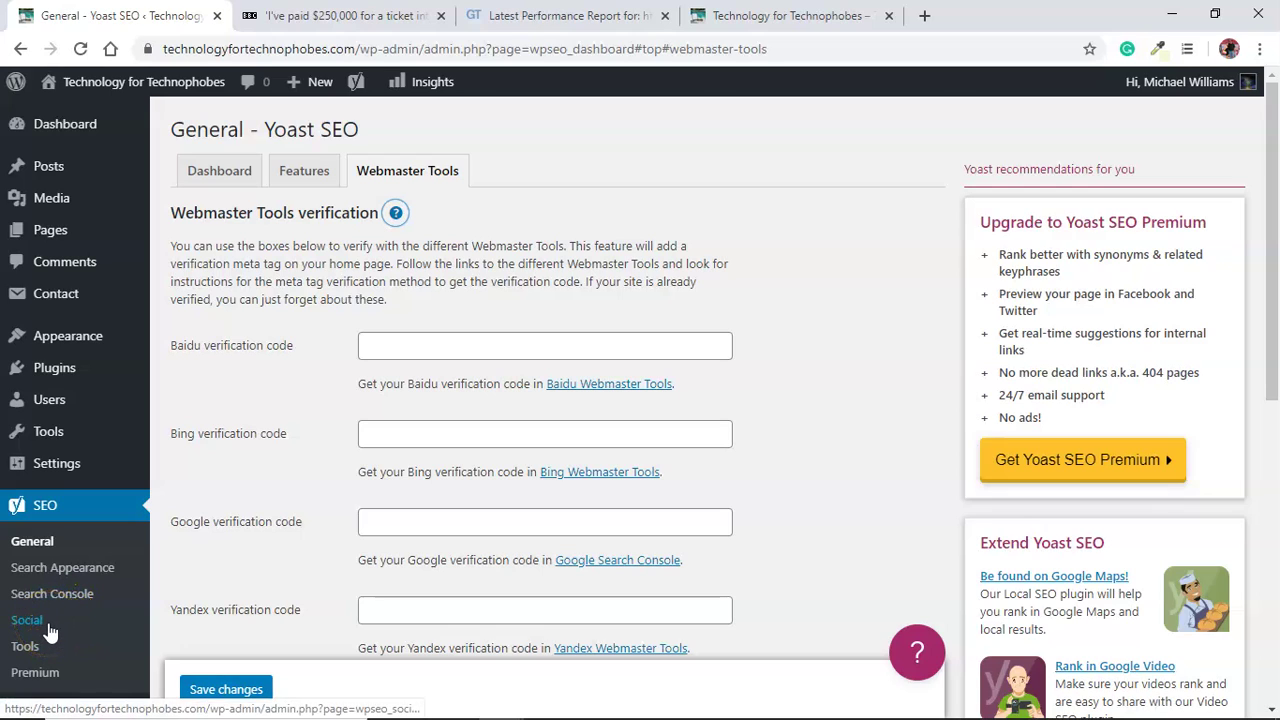
In the general Search Appearance settings, remove the Tagline and Separator variables from the homepage SEO title and save the changes
{"action": "left_click", "coordinate": [58, 572]}
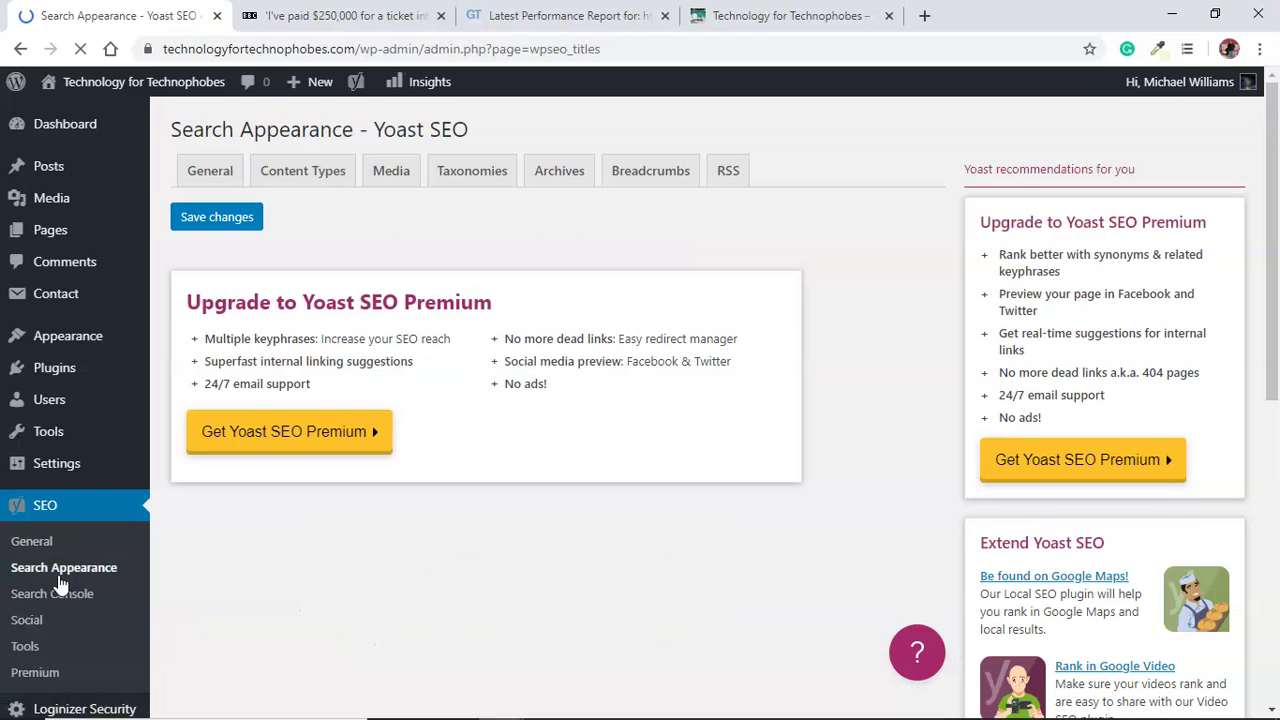
{"action": "left_click", "coordinate": [226, 175]}
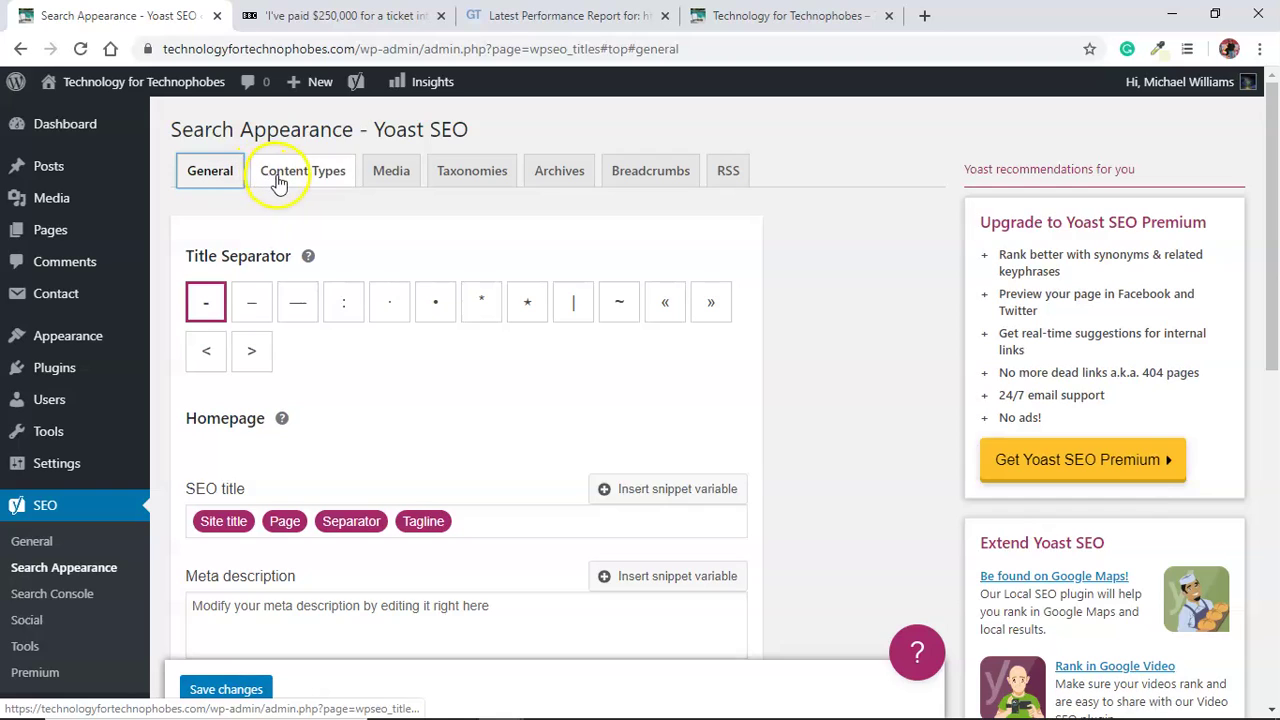
{"action": "left_click", "coordinate": [473, 532]}
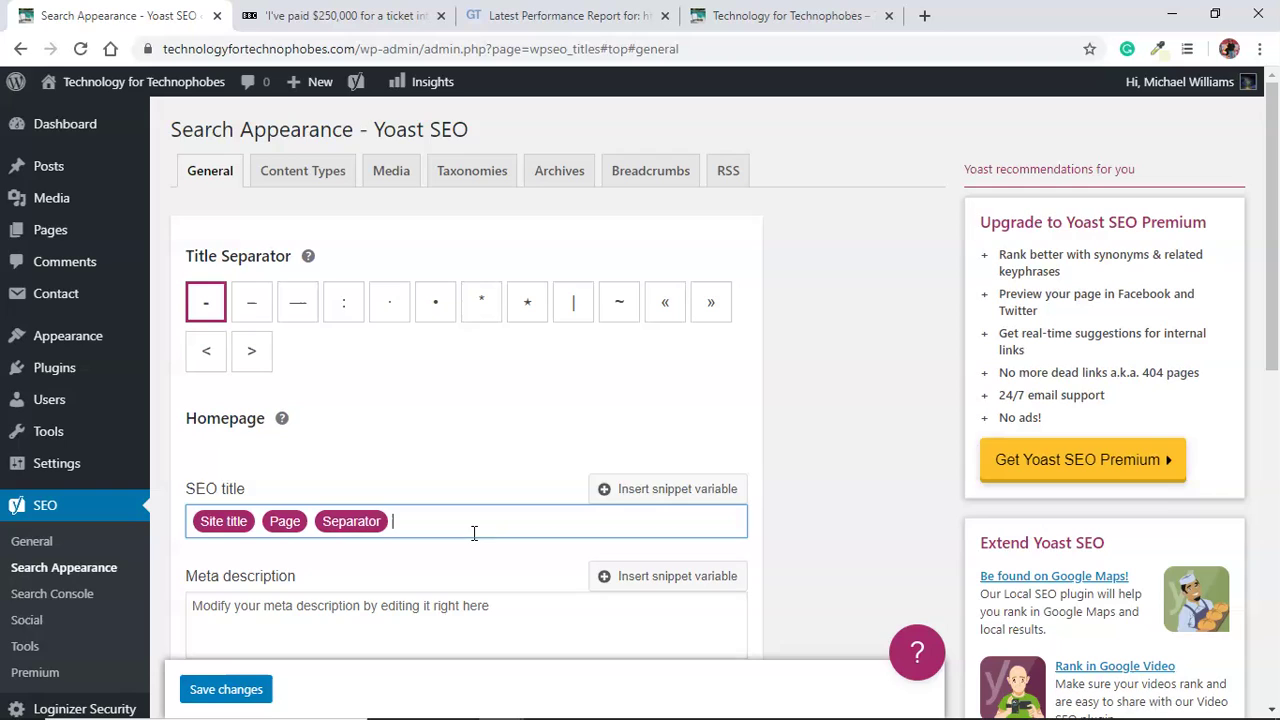
{"action": "key", "text": "BackSpace"}
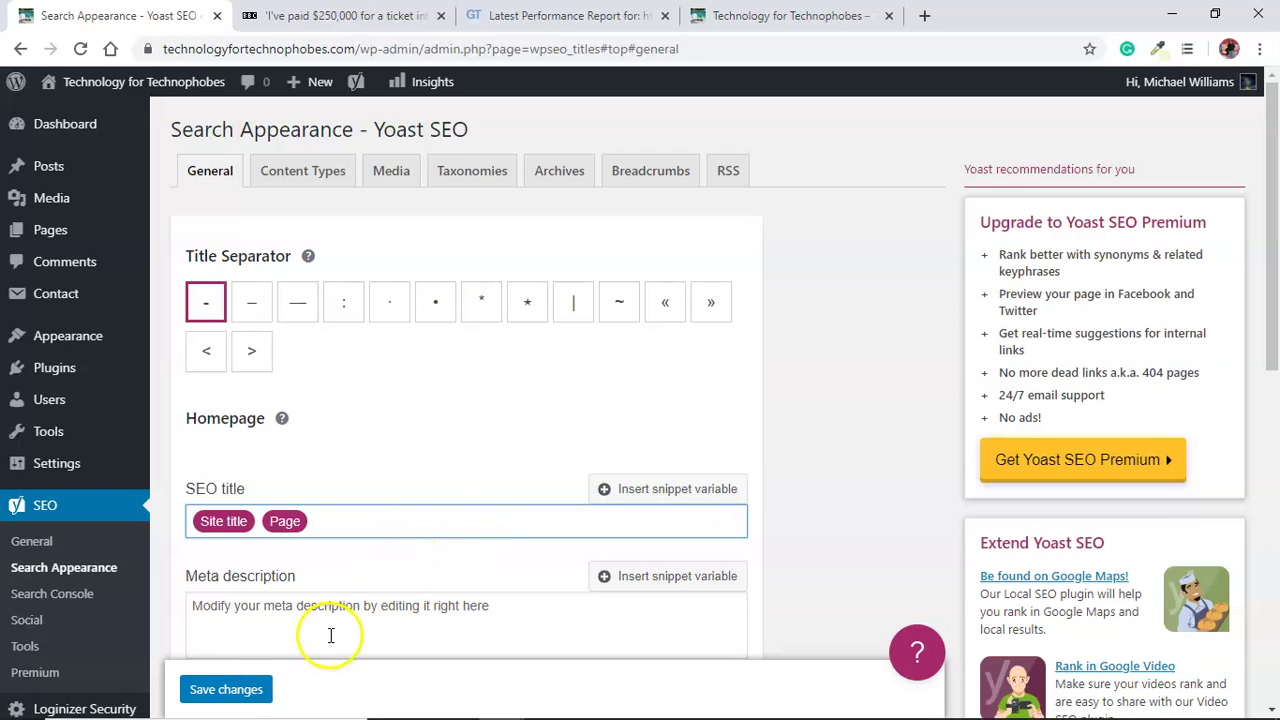
{"action": "left_click", "coordinate": [248, 690]}
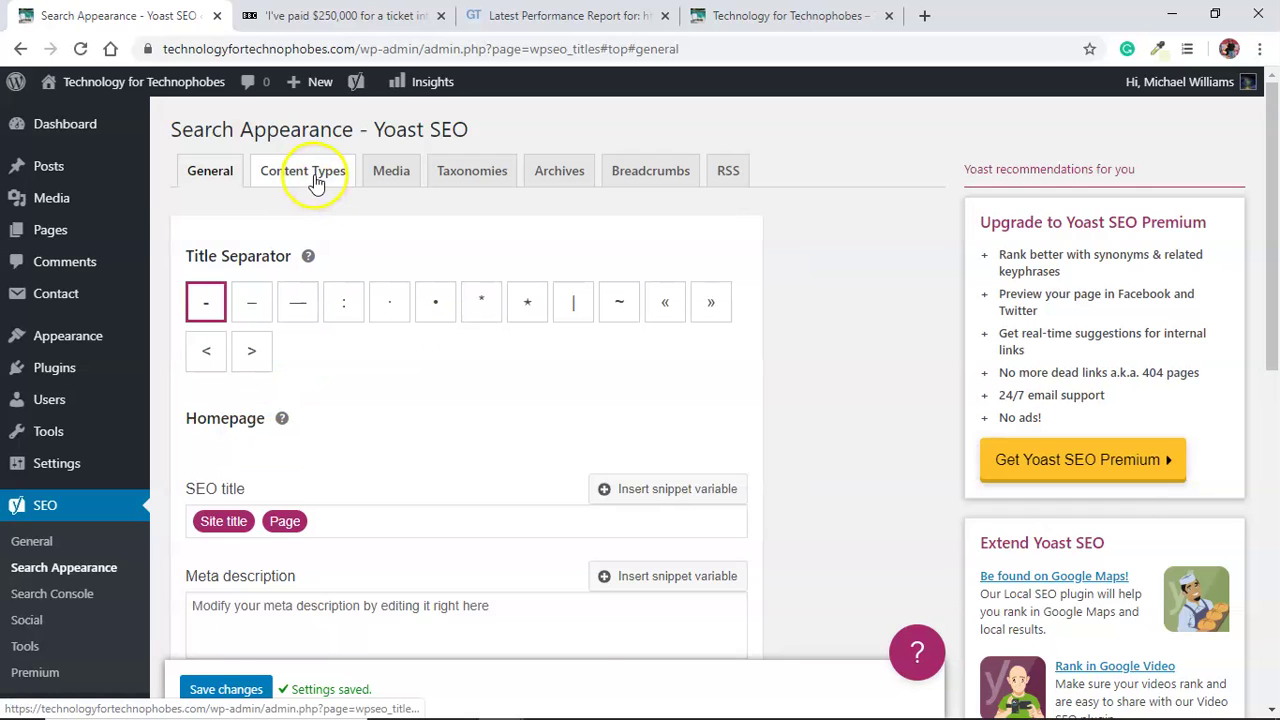
Review the Search Appearance settings for content types, media and taxonomies
{"action": "left_click", "coordinate": [316, 180]}
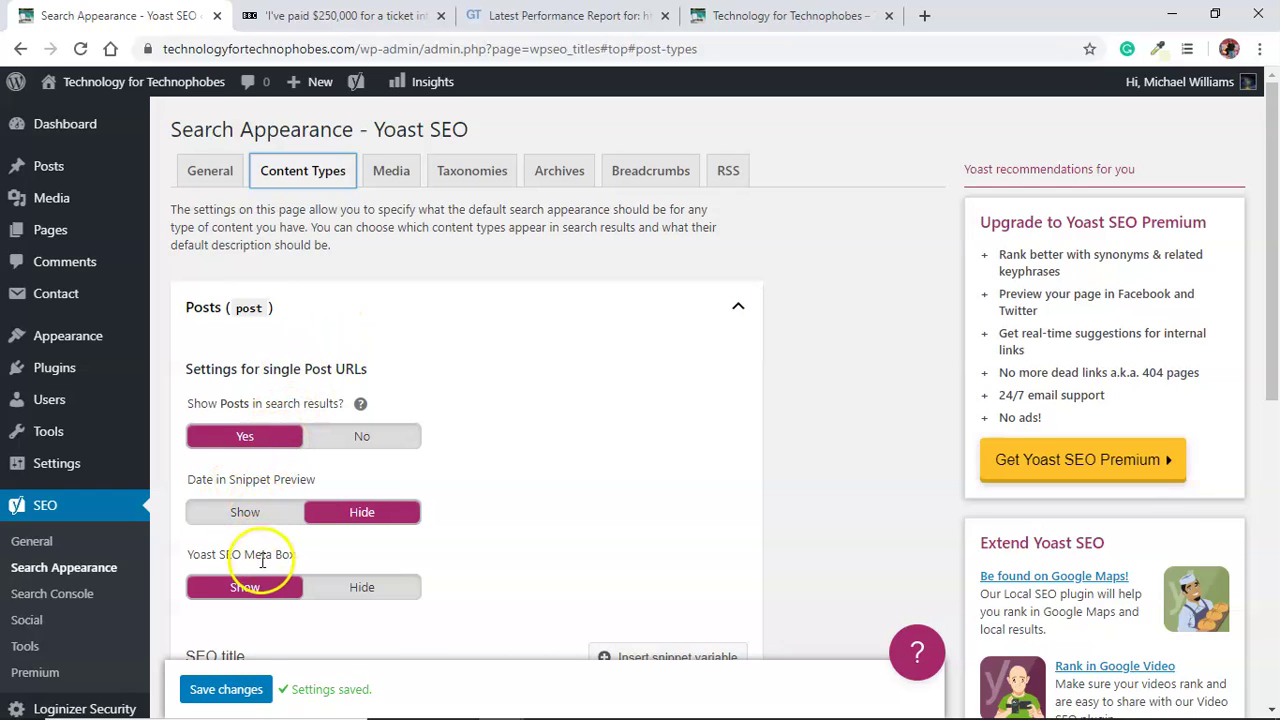
{"action": "left_click", "coordinate": [381, 175]}
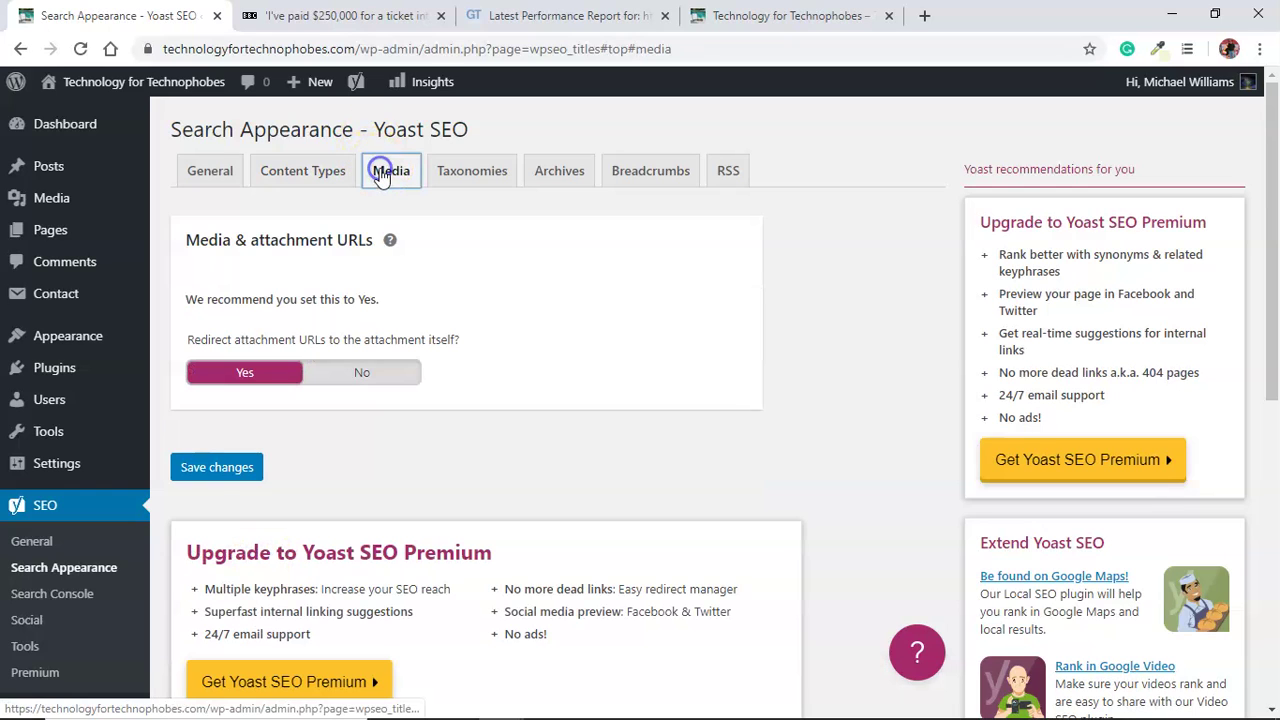
{"action": "left_click", "coordinate": [466, 180]}
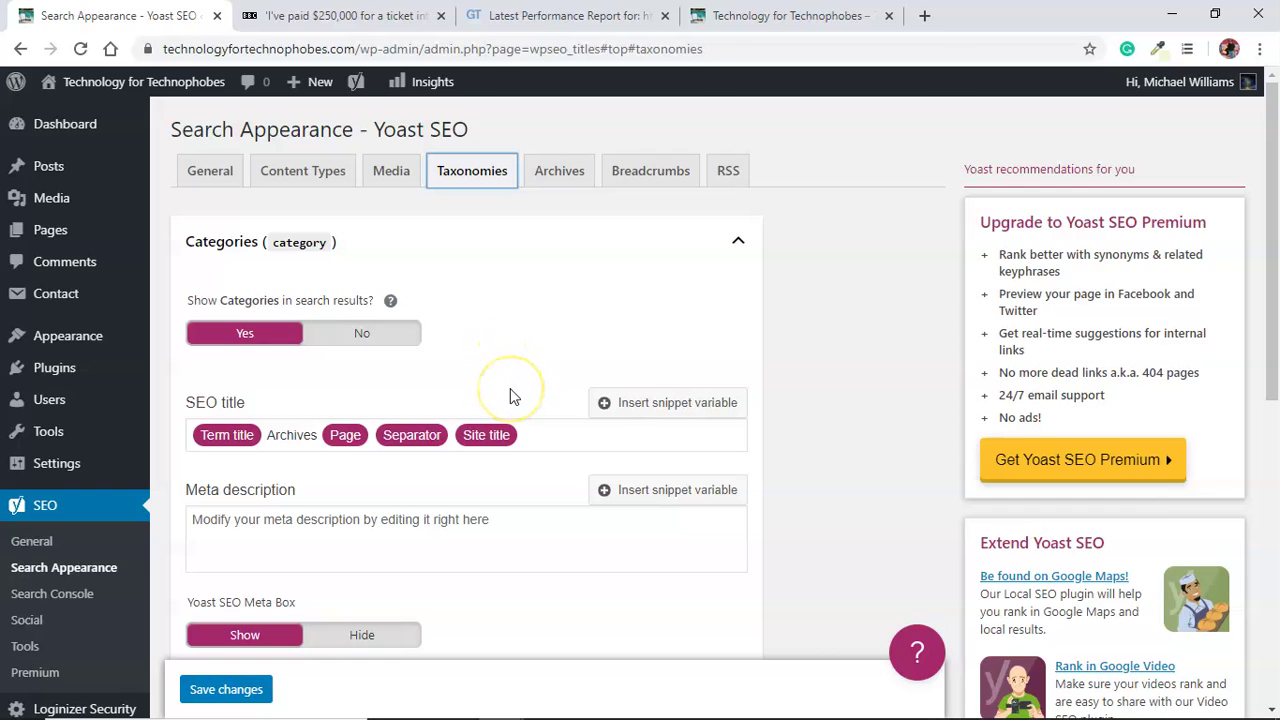
In the Search Appearance settings, enable breadcrumbs, set the last page in the breadcrumb to Bold, and save the changes
{"action": "left_click", "coordinate": [558, 180]}
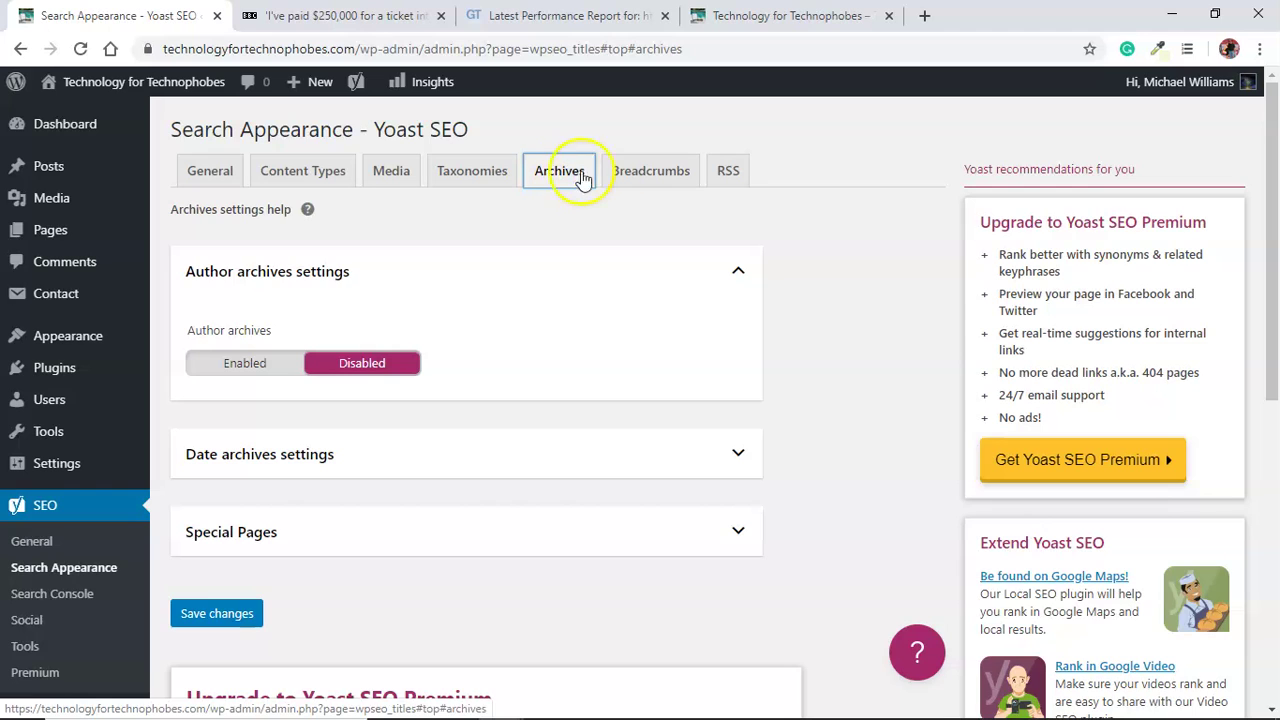
{"action": "left_click", "coordinate": [632, 177]}
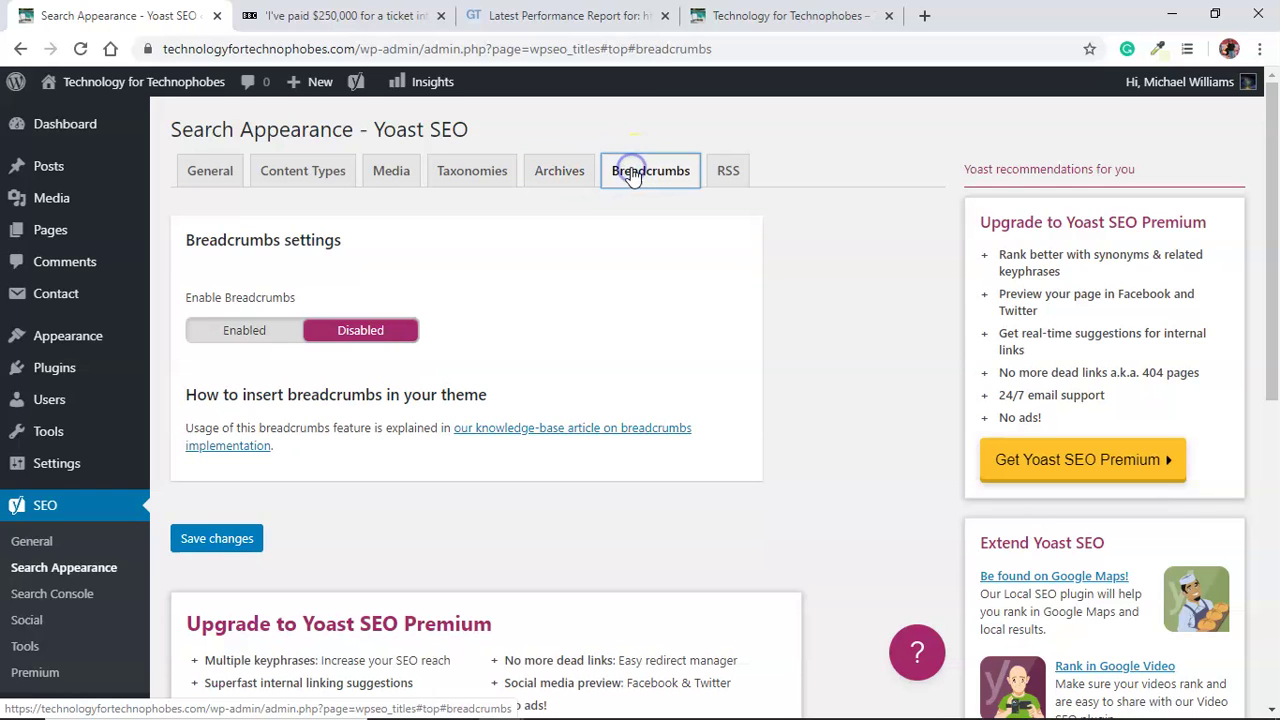
{"action": "left_click", "coordinate": [240, 333]}
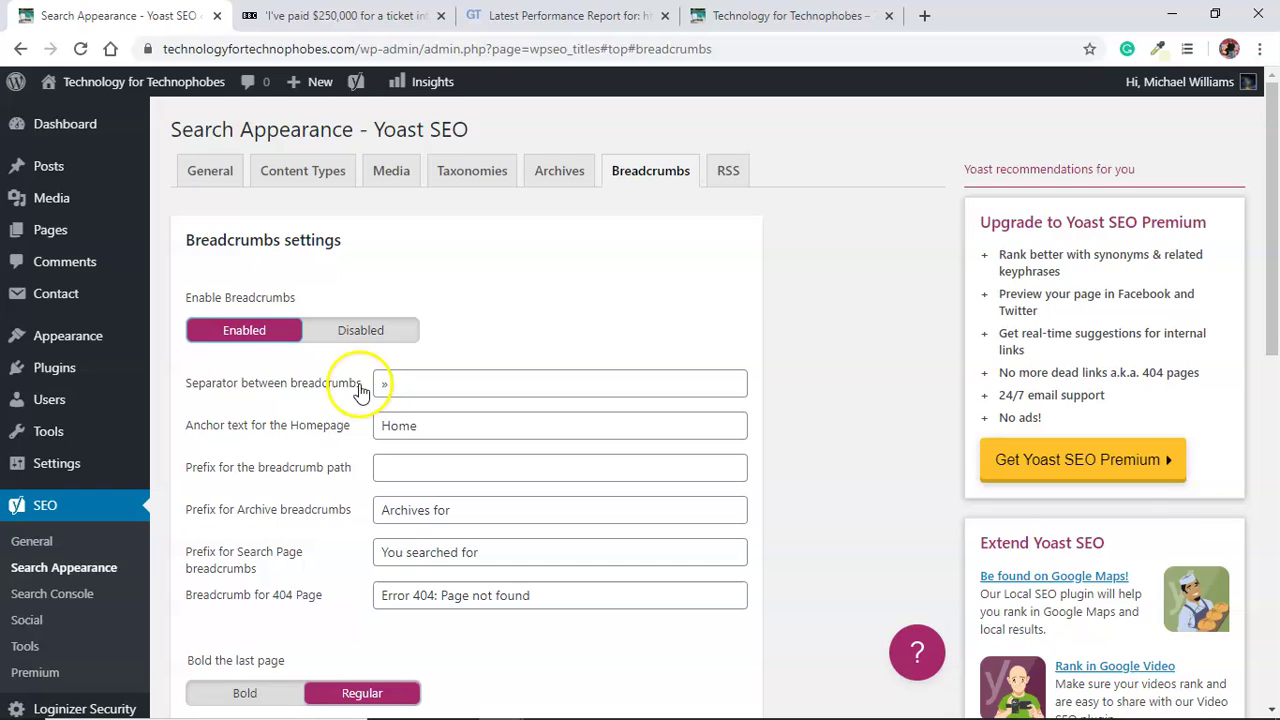
{"action": "left_click", "coordinate": [264, 691]}
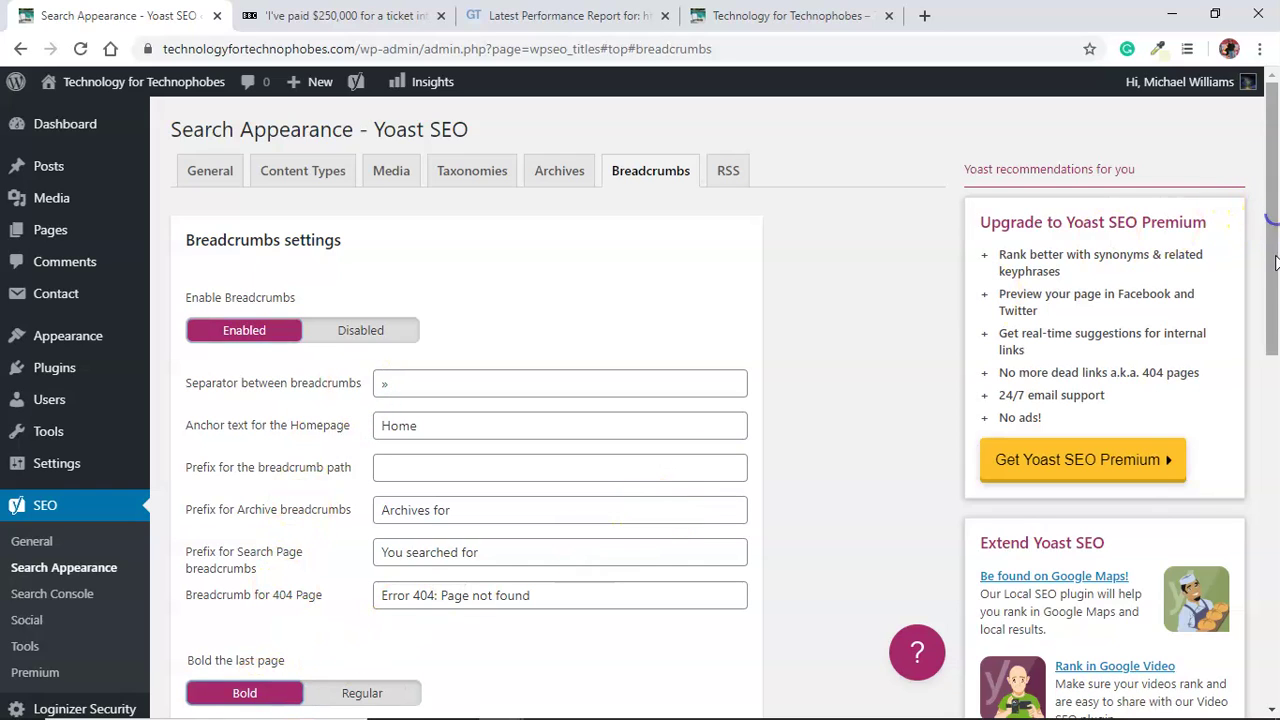
{"action": "left_click_drag", "start_coordinate": [1275, 337], "coordinate": [1275, 368]}
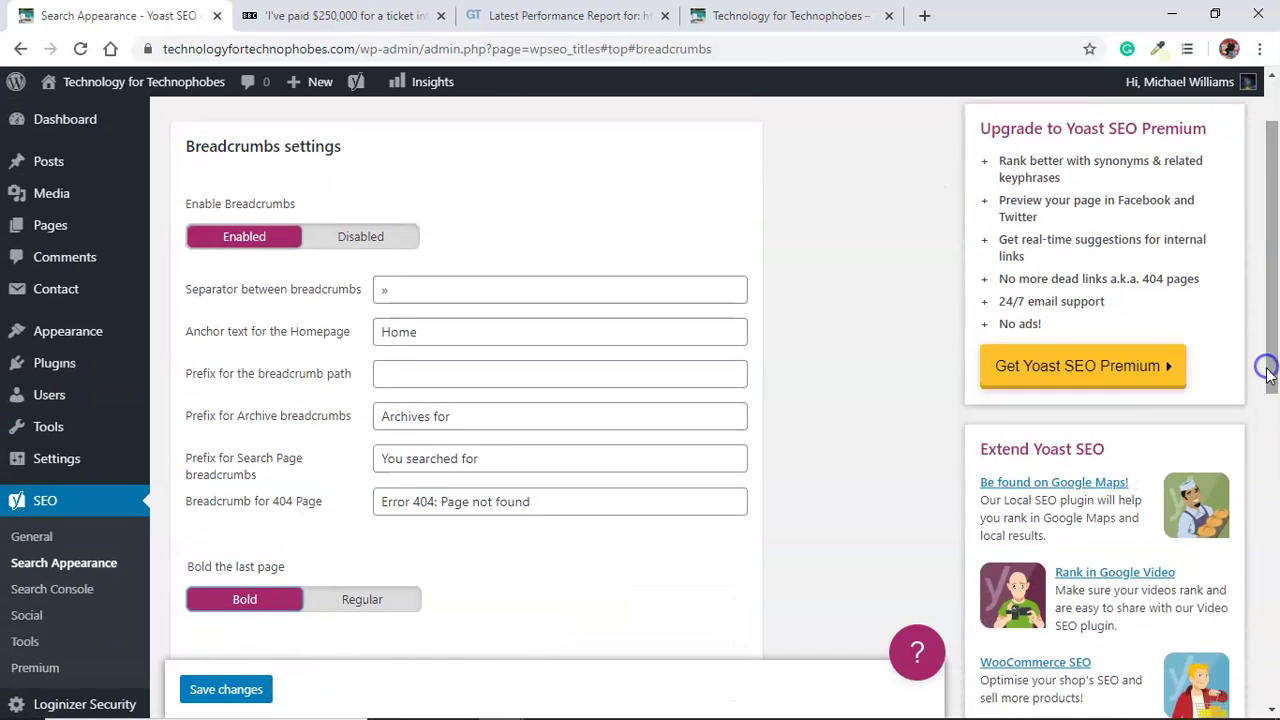
{"action": "left_click", "coordinate": [254, 688]}
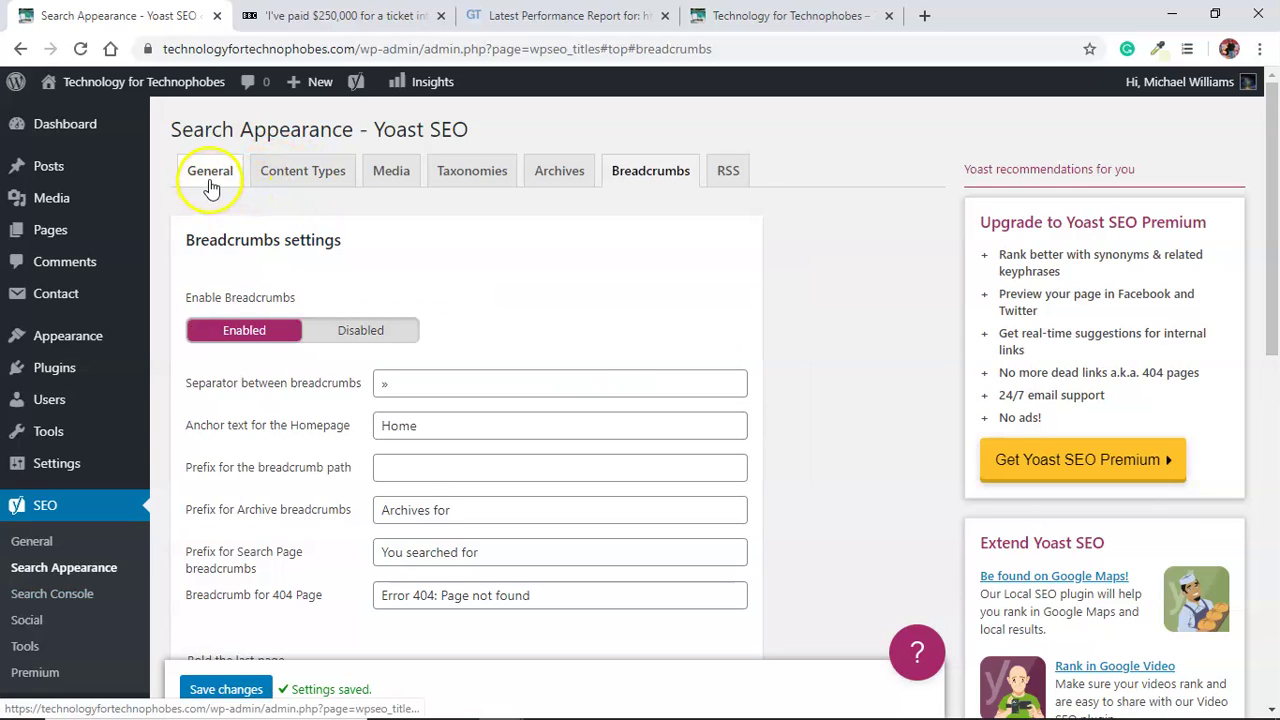
Check the plugin's Search Console page and view the linked Google Search Console site, closing it when done
{"action": "left_click", "coordinate": [82, 595]}
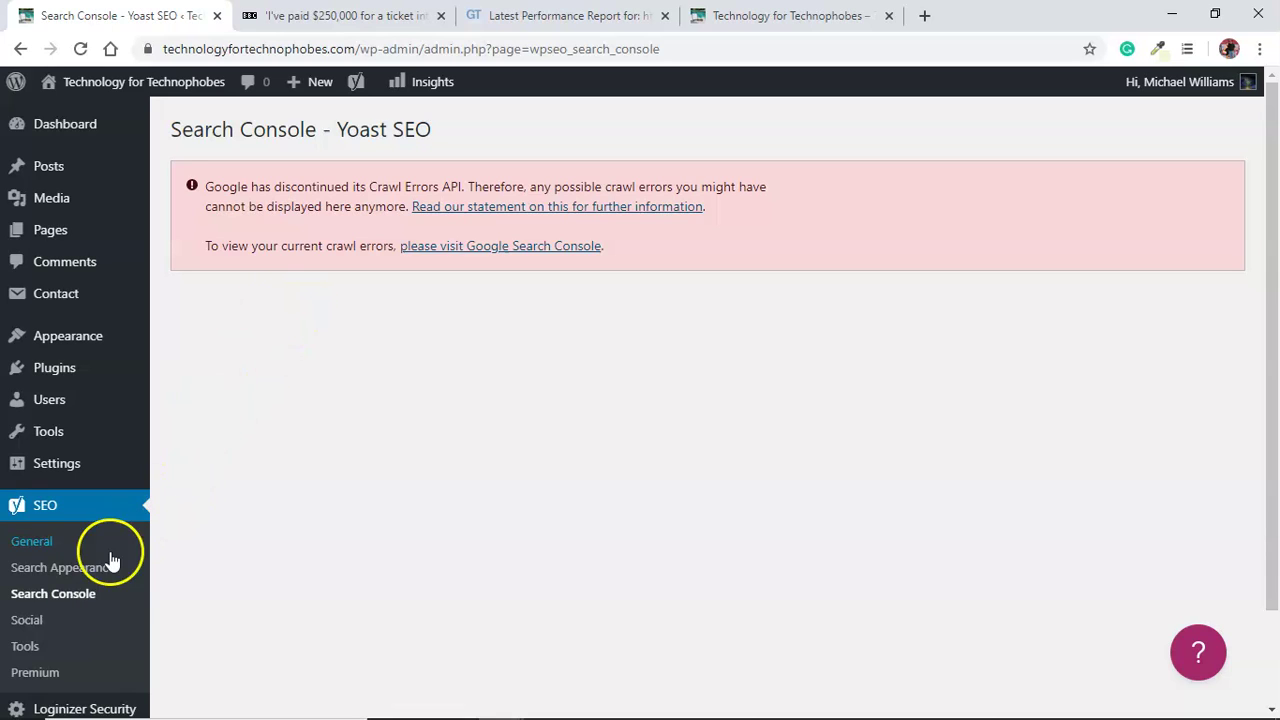
{"action": "left_click", "coordinate": [35, 627]}
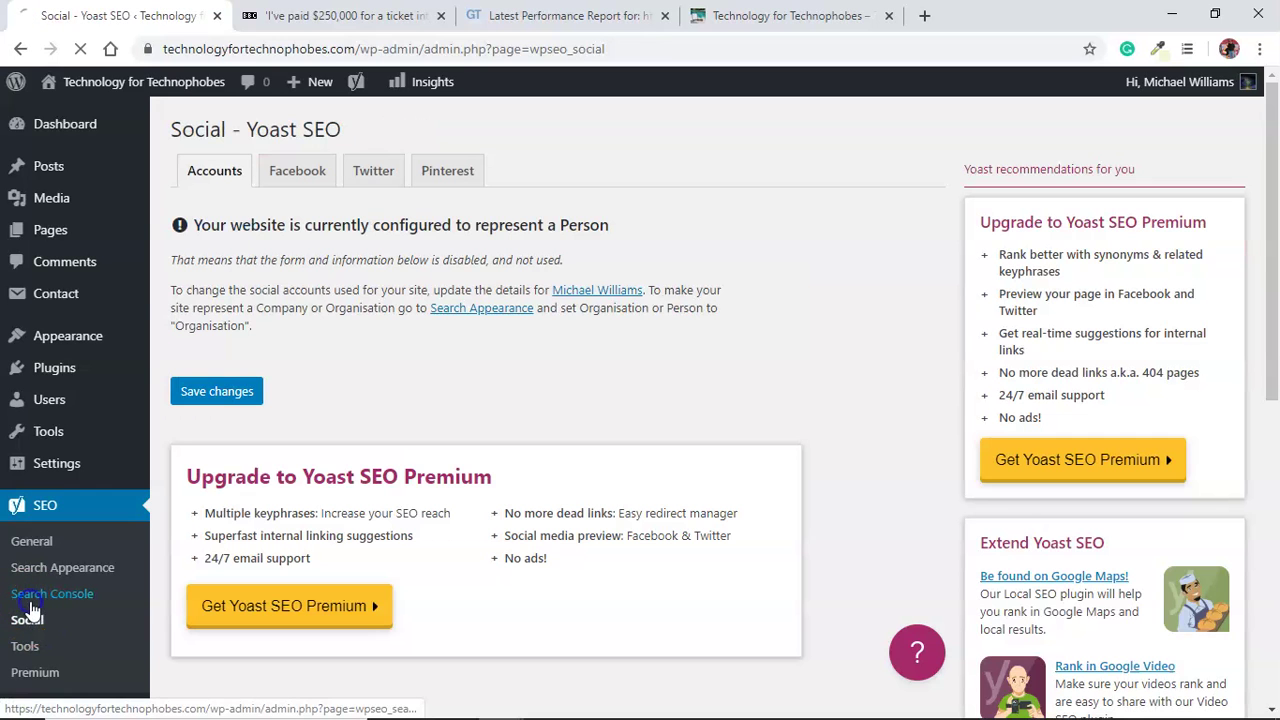
{"action": "left_click", "coordinate": [32, 598]}
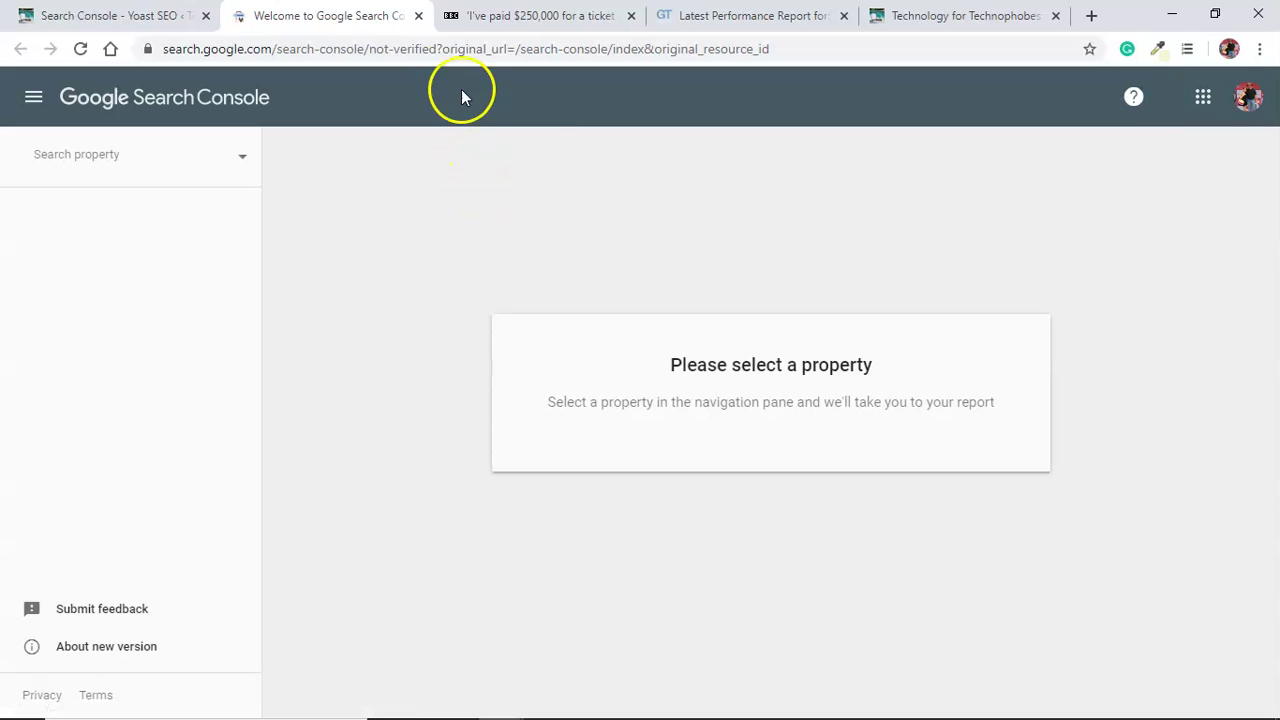
{"action": "left_click", "coordinate": [418, 17]}
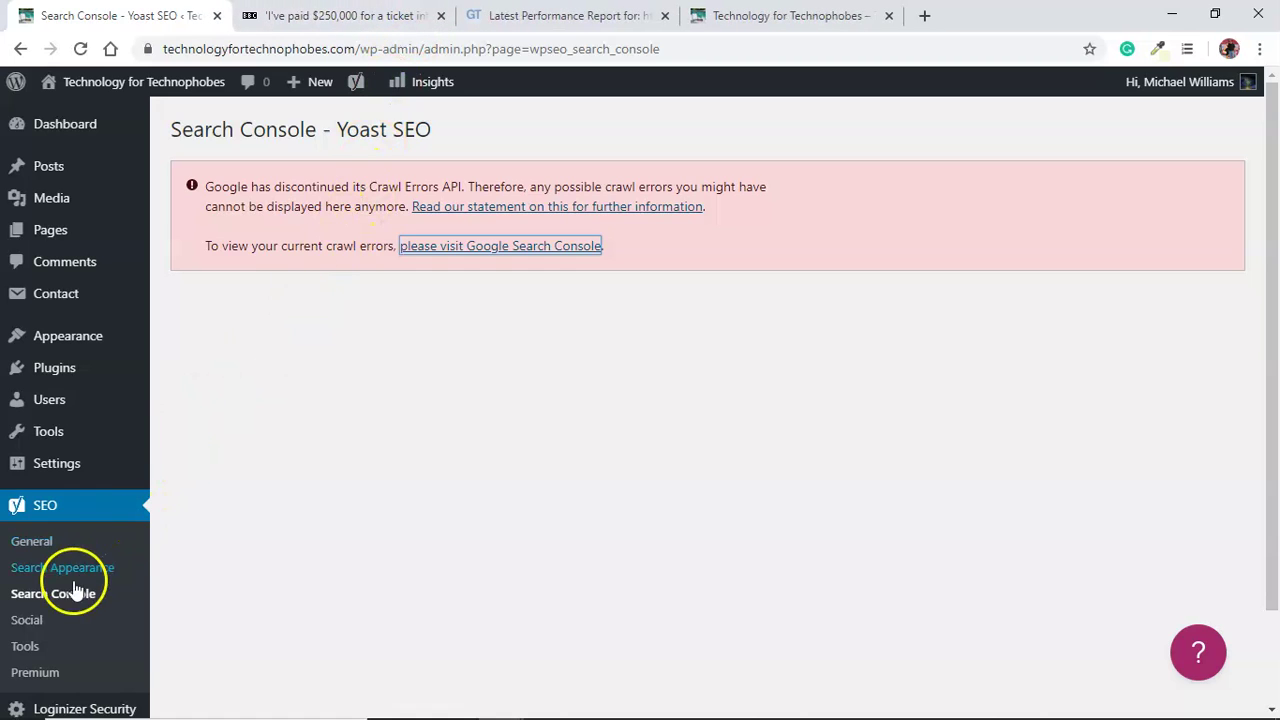
Review the plugin's social accounts page and its list of built-in tools
{"action": "left_click", "coordinate": [56, 618]}
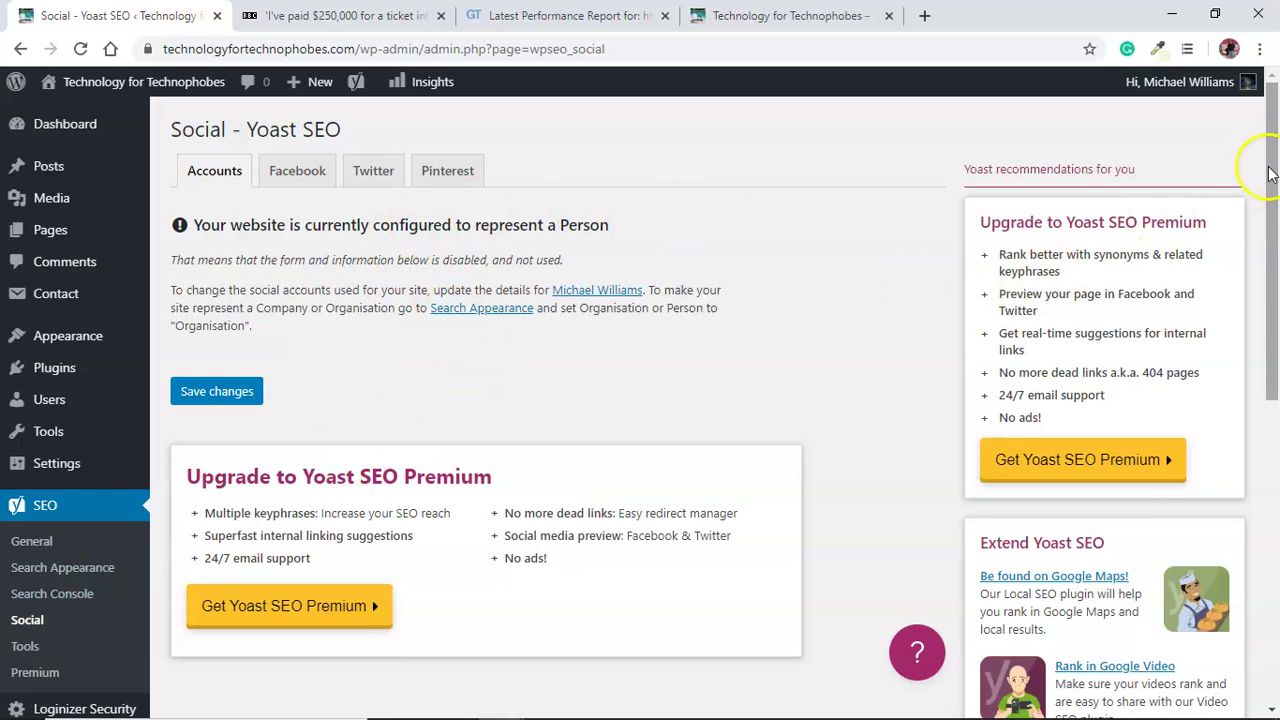
{"action": "left_click_drag", "start_coordinate": [1268, 172], "coordinate": [1276, 332]}
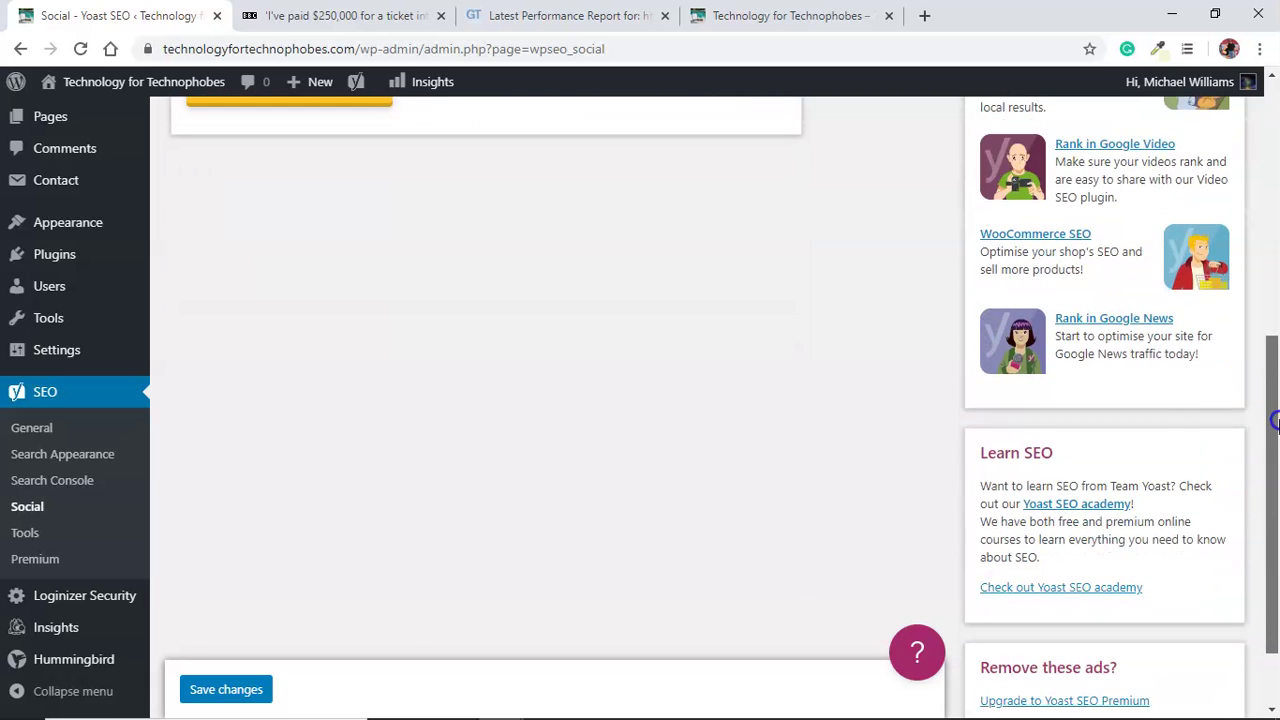
{"action": "left_click_drag", "start_coordinate": [1276, 422], "coordinate": [1259, 170]}
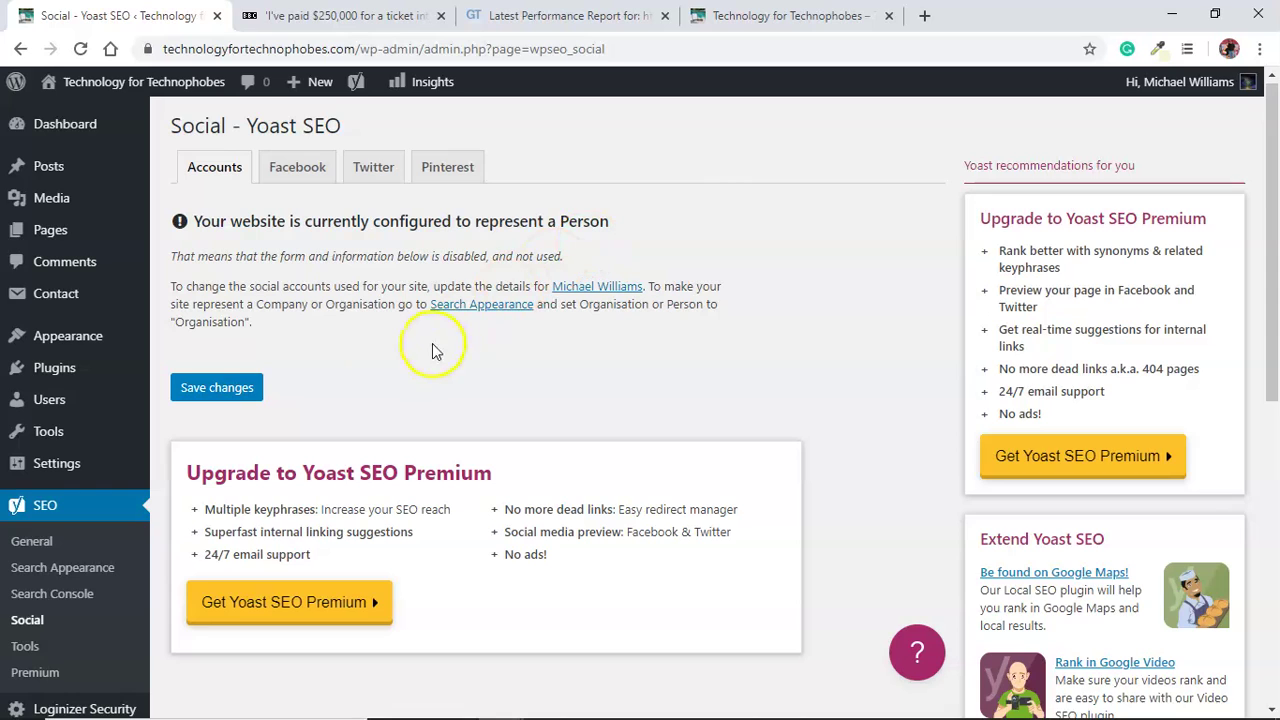
{"action": "left_click", "coordinate": [70, 650]}
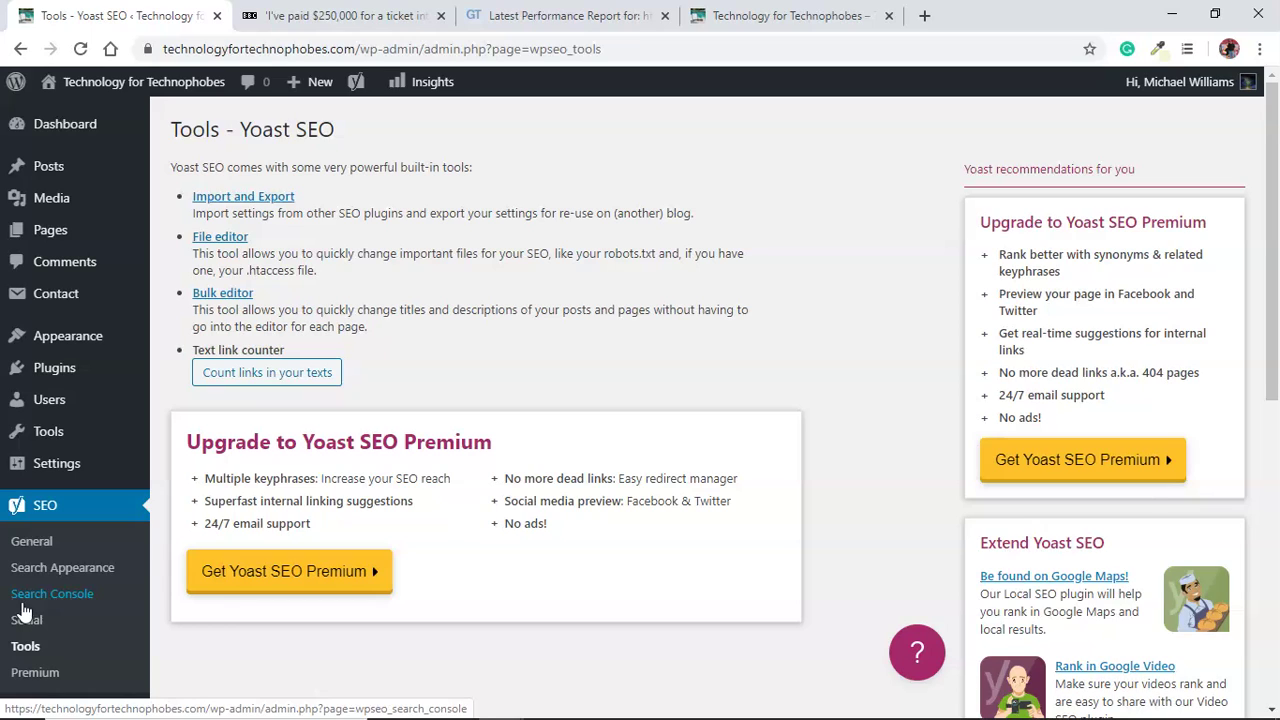
Start a new post and examine the focus keyphrase field and snippet preview in its Yoast SEO section
{"action": "mouse_move", "coordinate": [70, 380]}
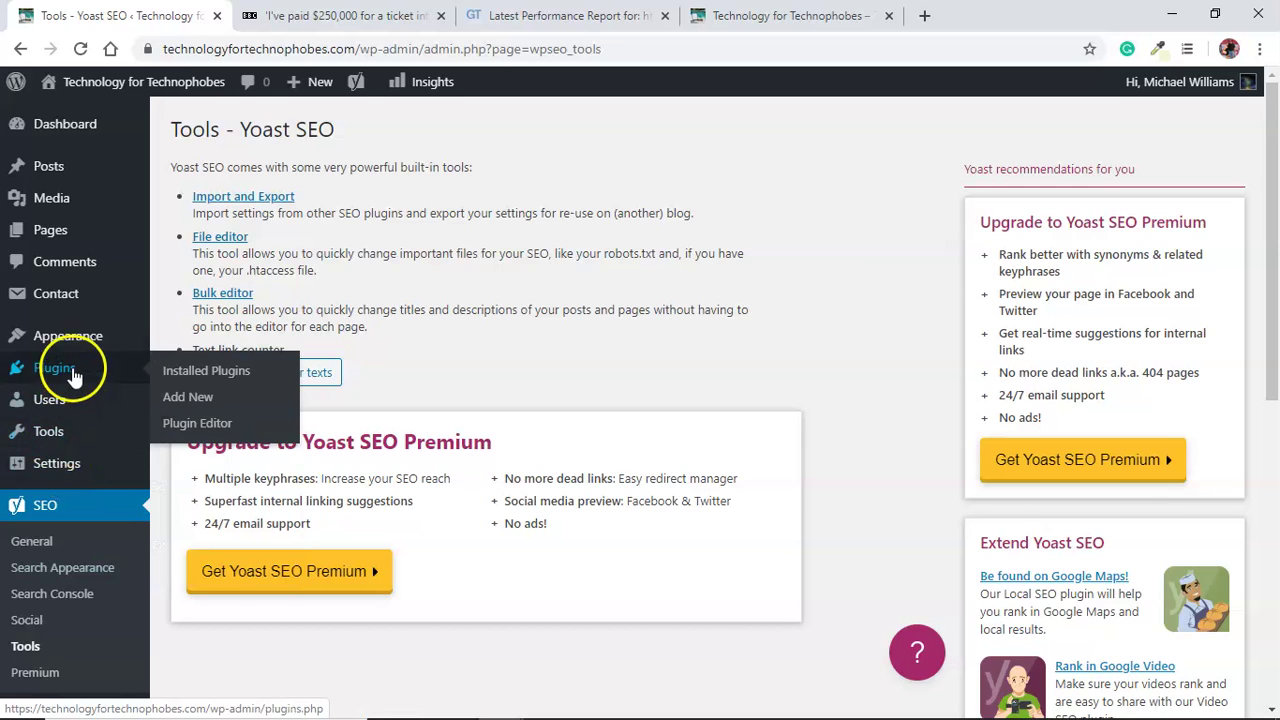
{"action": "mouse_move", "coordinate": [62, 166]}
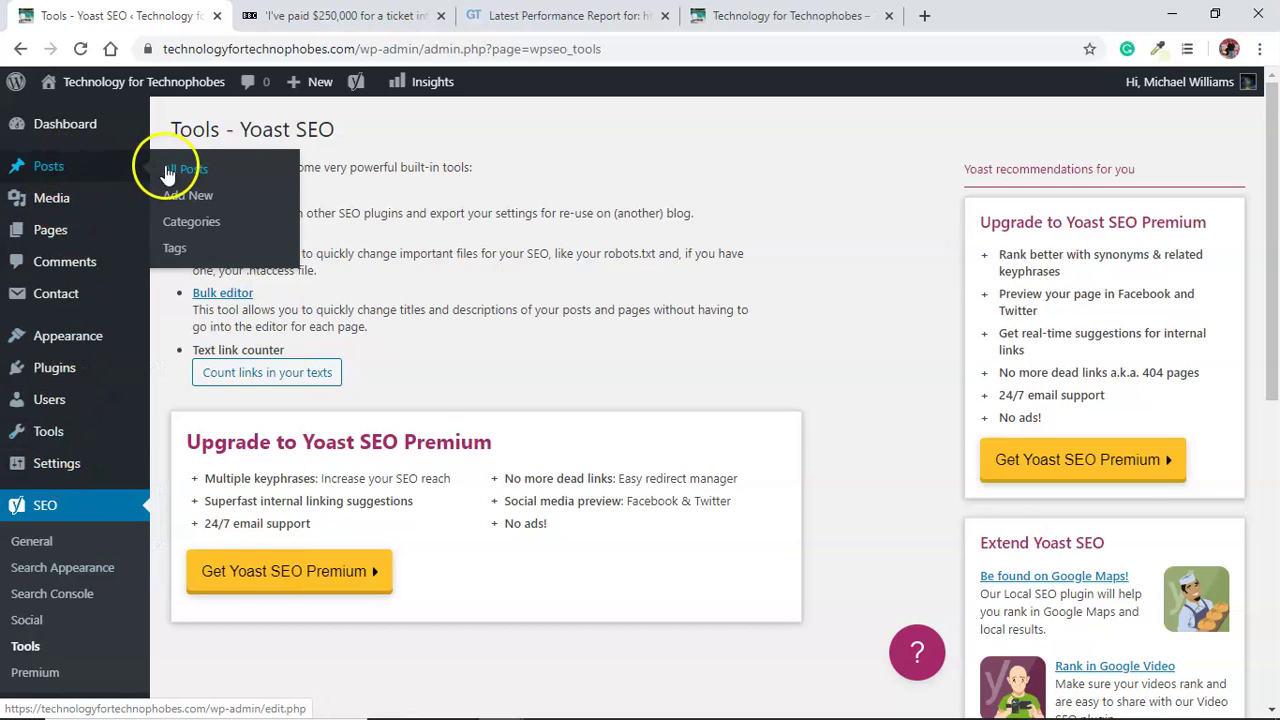
{"action": "left_click", "coordinate": [177, 201]}
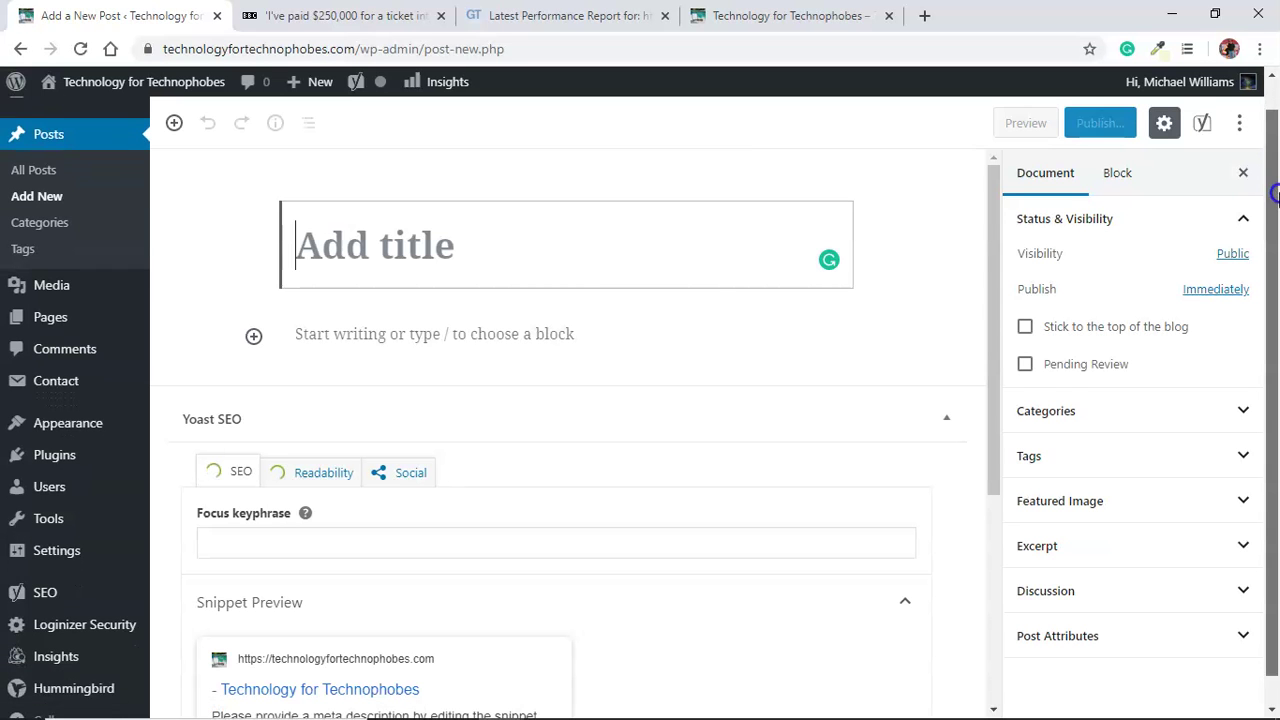
{"action": "left_click_drag", "start_coordinate": [1275, 195], "coordinate": [1275, 225]}
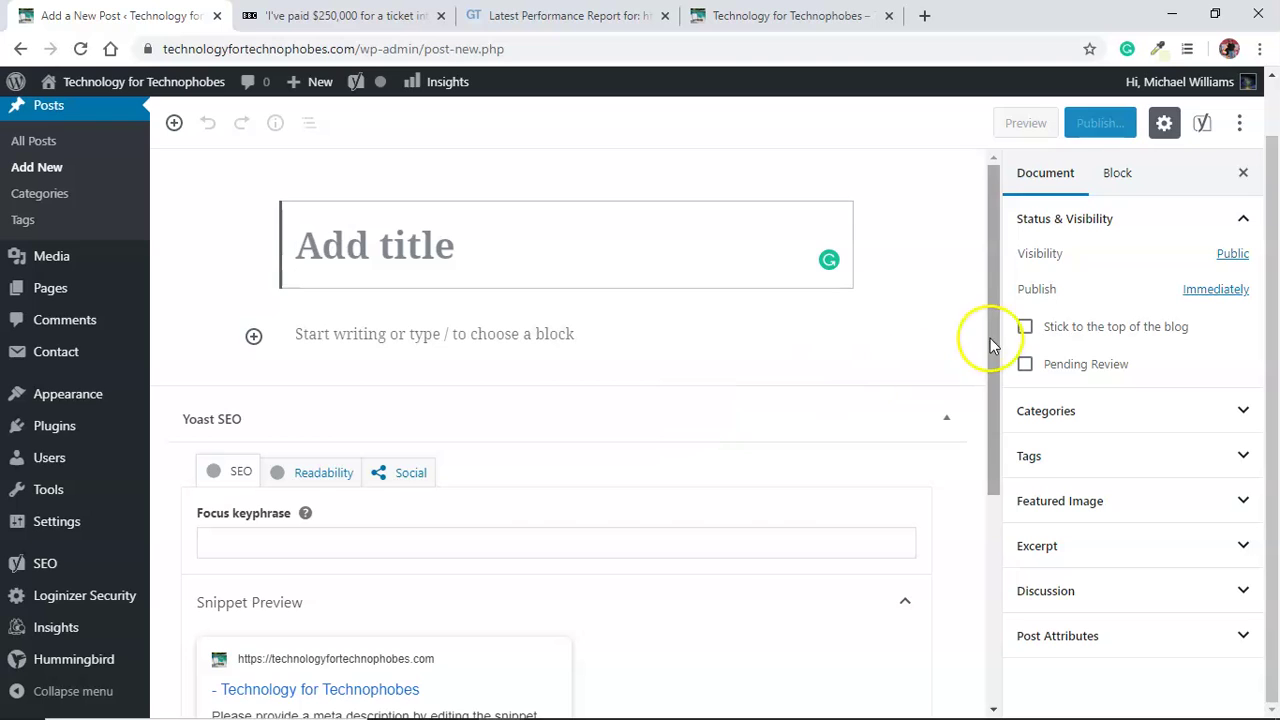
{"action": "left_click_drag", "start_coordinate": [993, 346], "coordinate": [1002, 440]}
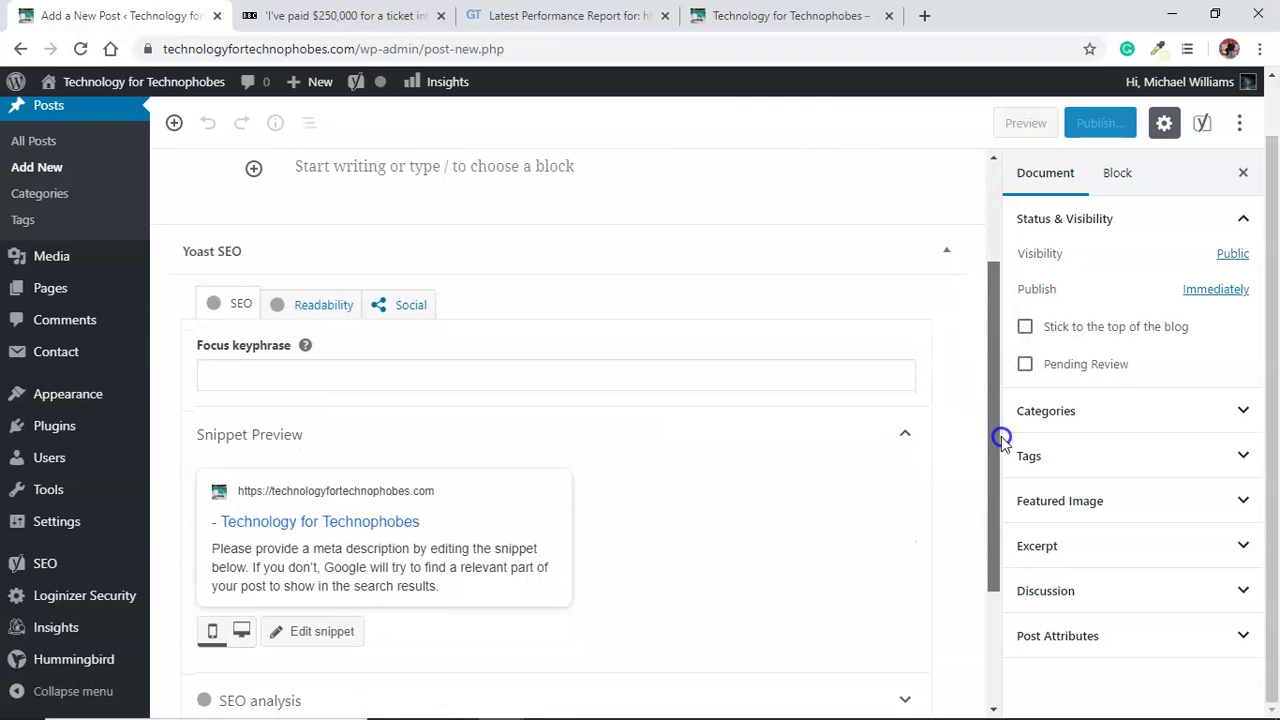
Examine the Readability, SEO and Social sections of the new post's Yoast SEO box
{"action": "left_click", "coordinate": [306, 310]}
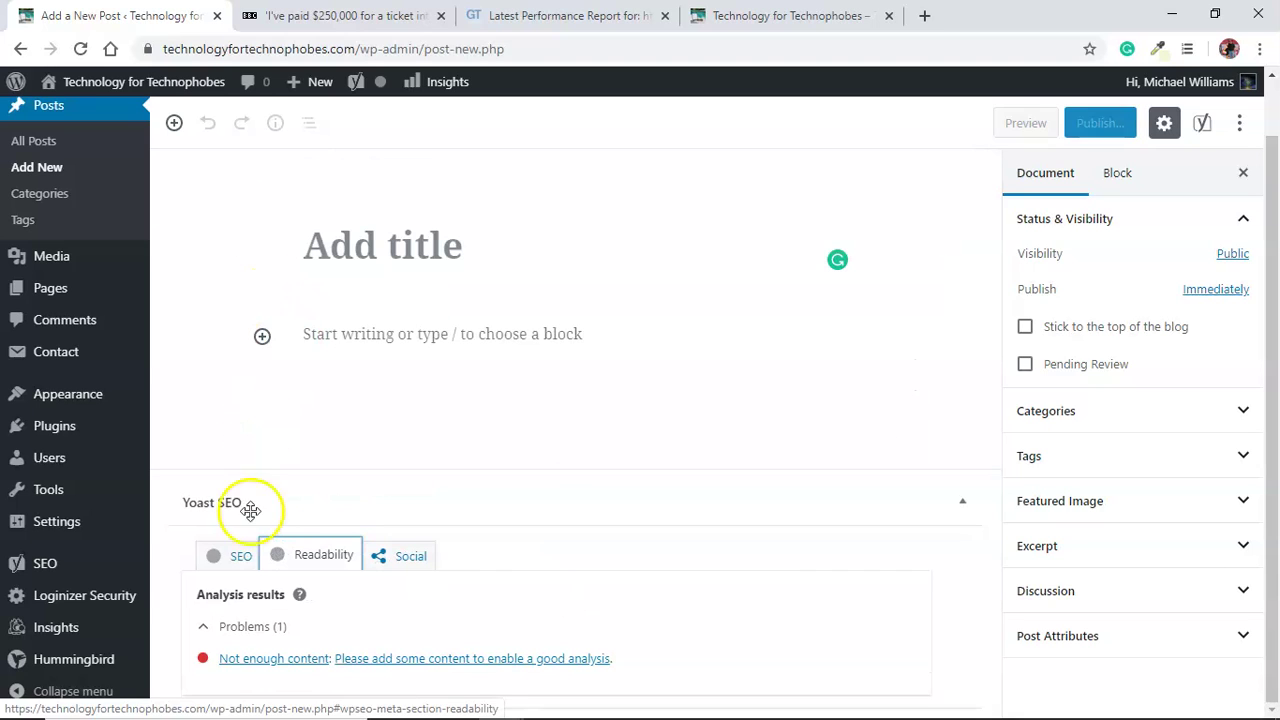
{"action": "left_click", "coordinate": [232, 563]}
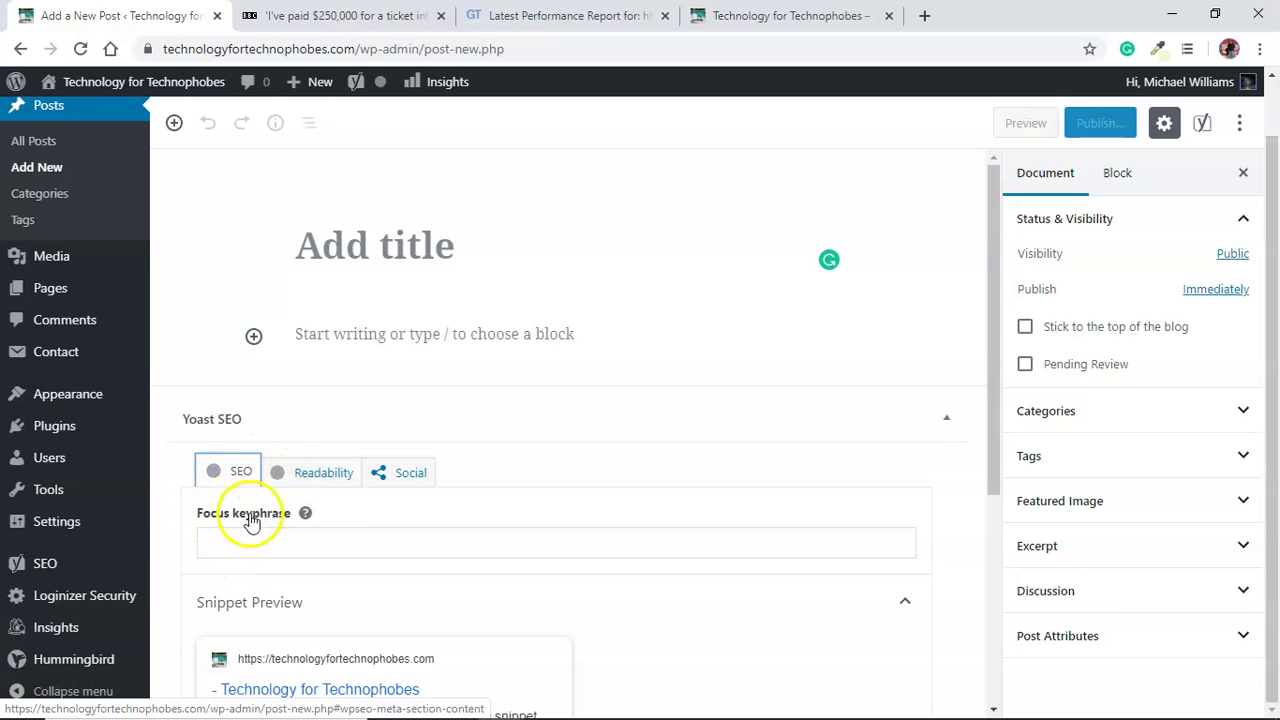
{"action": "left_click", "coordinate": [396, 476]}
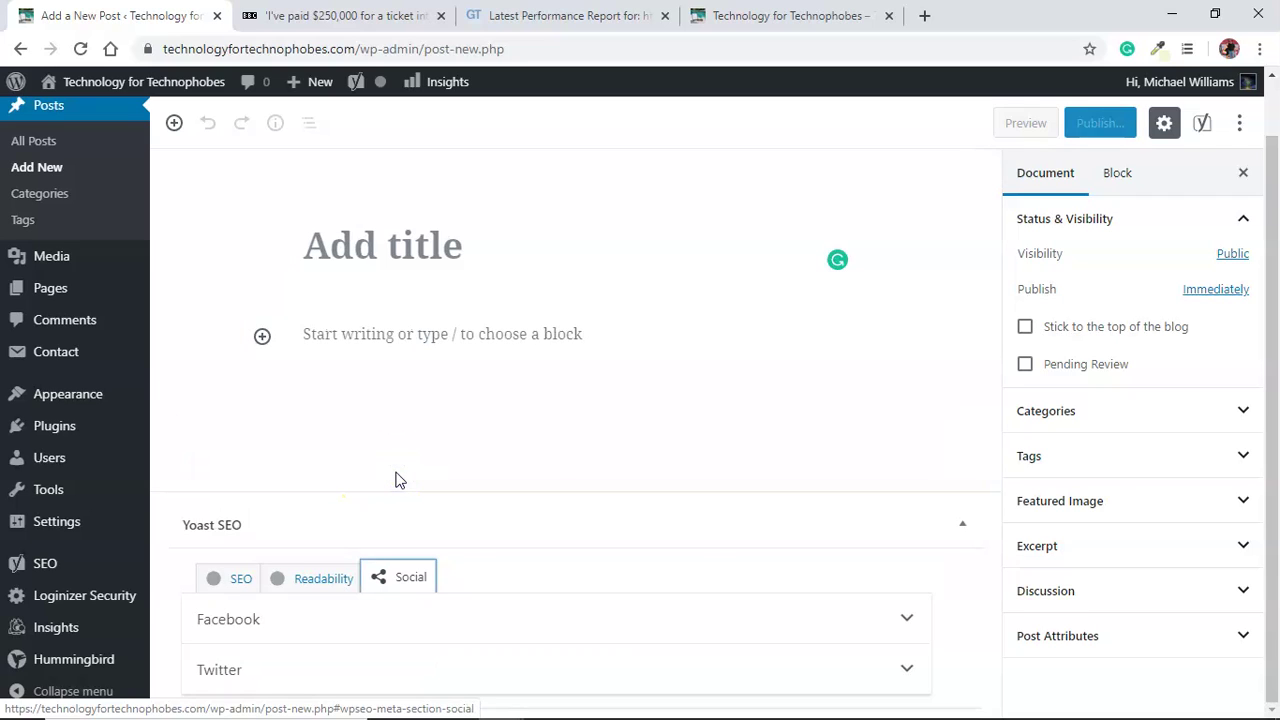
{"action": "left_click", "coordinate": [241, 580]}
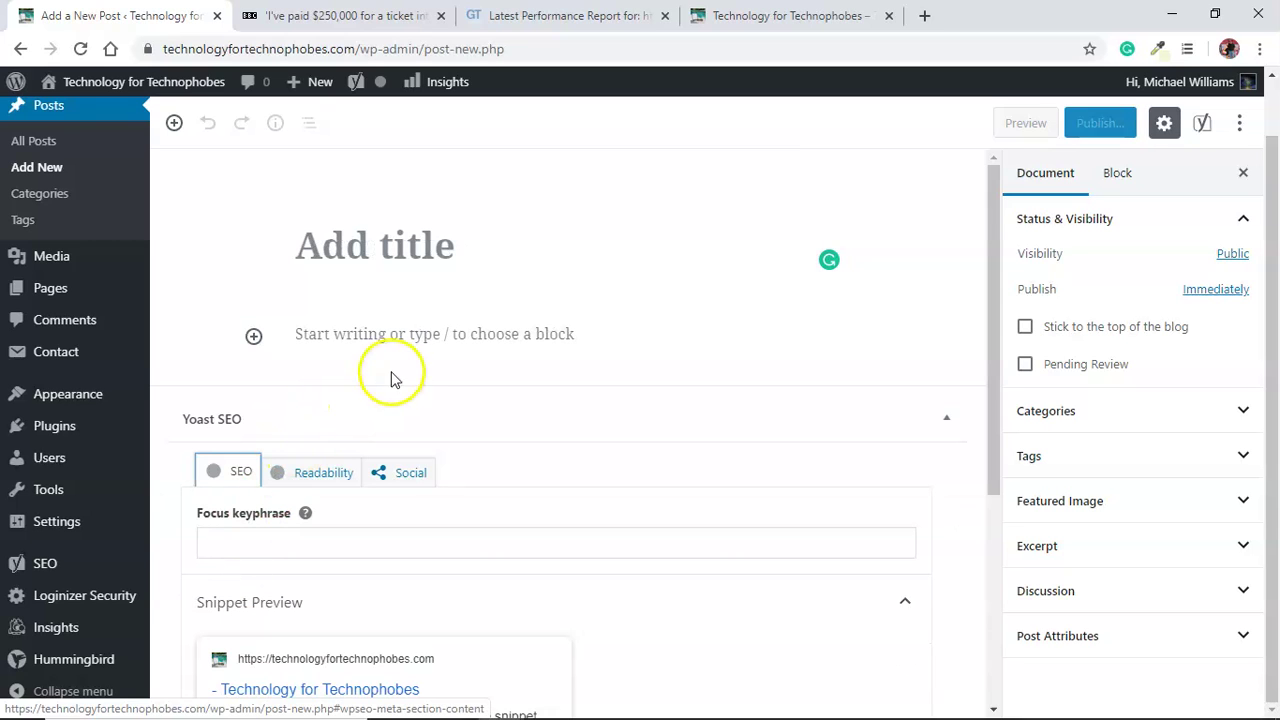
{"action": "left_click", "coordinate": [393, 473]}
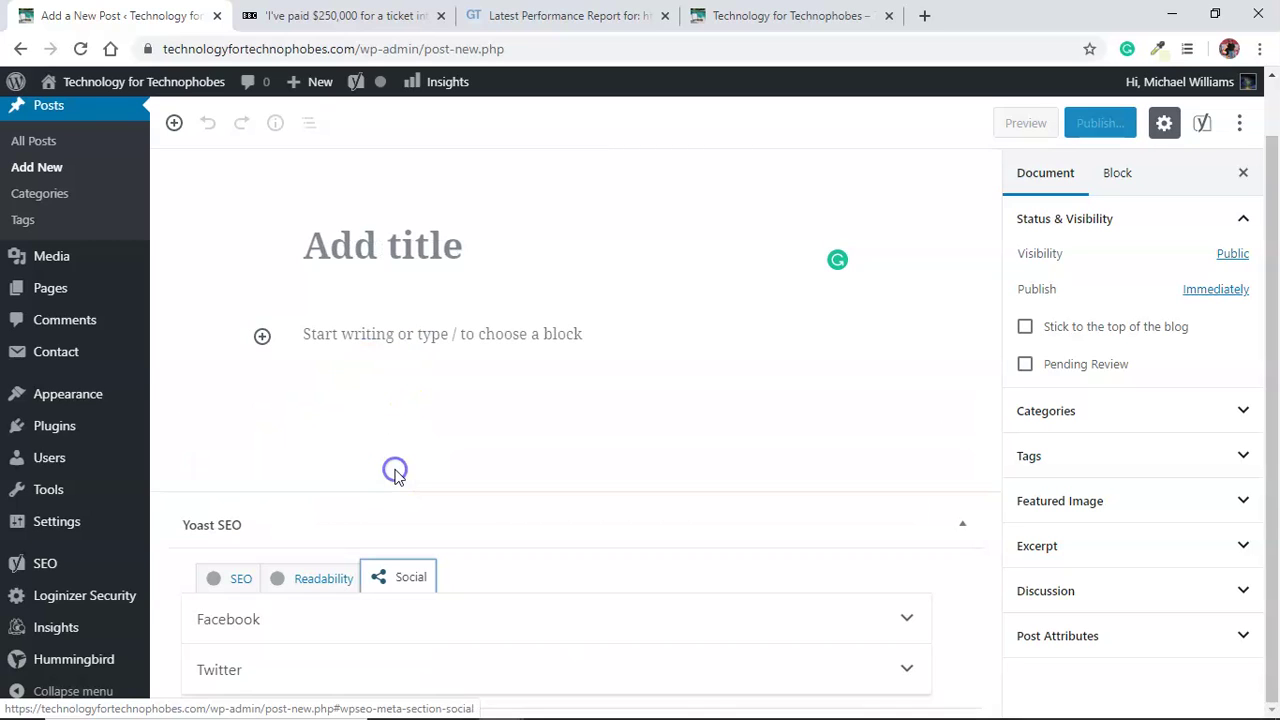
{"action": "left_click", "coordinate": [240, 582]}
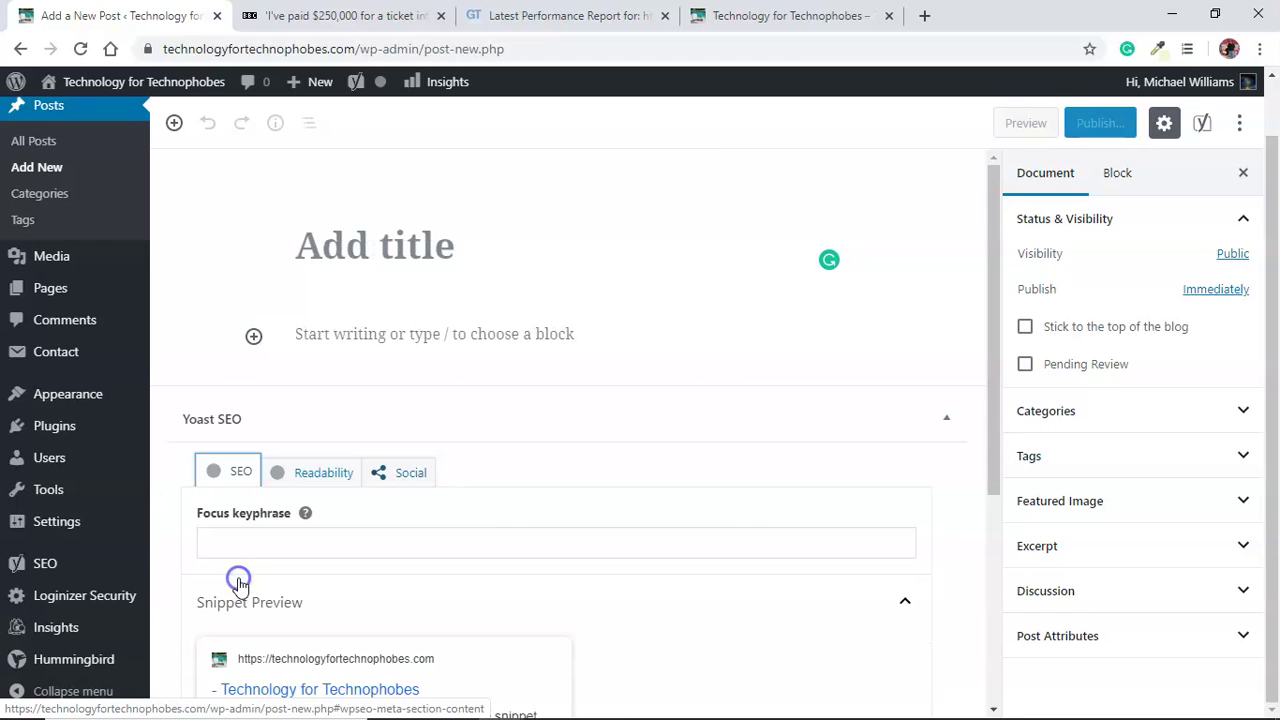
{"action": "left_click", "coordinate": [324, 476]}
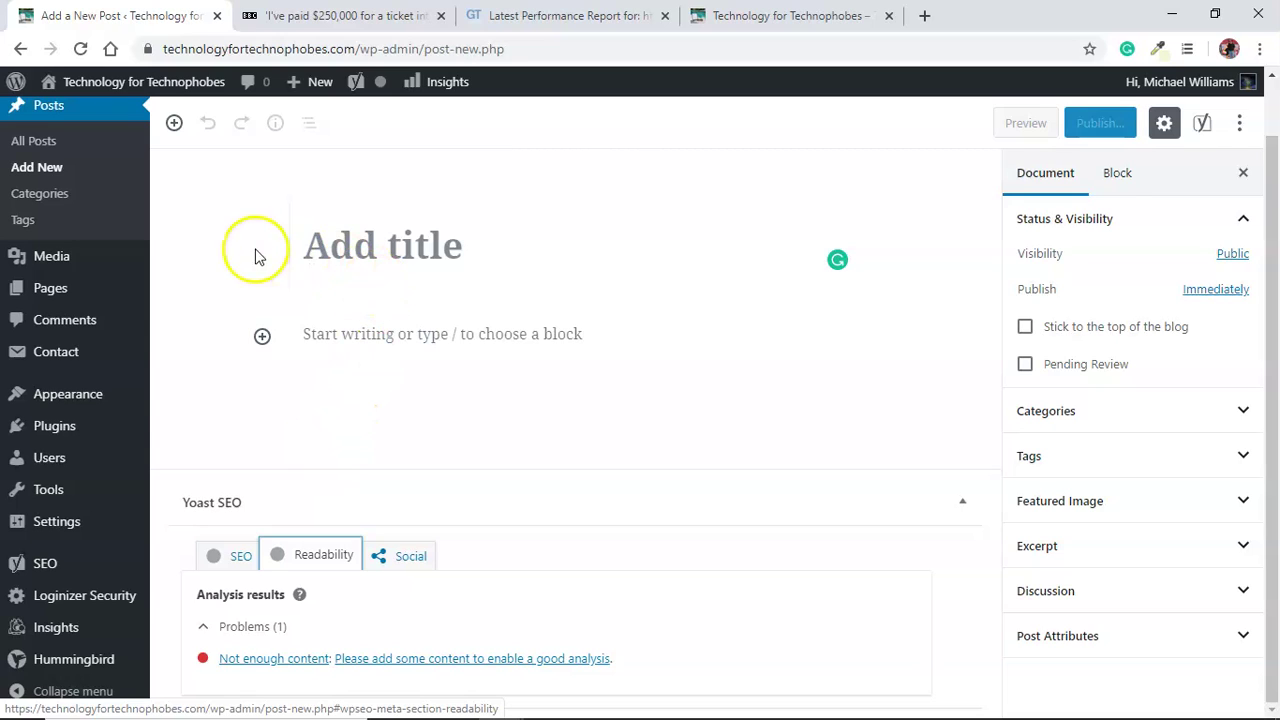
Return to the plugin's general SEO dashboard and look through its recommendations down to the Learn SEO section
{"action": "left_click", "coordinate": [48, 564]}
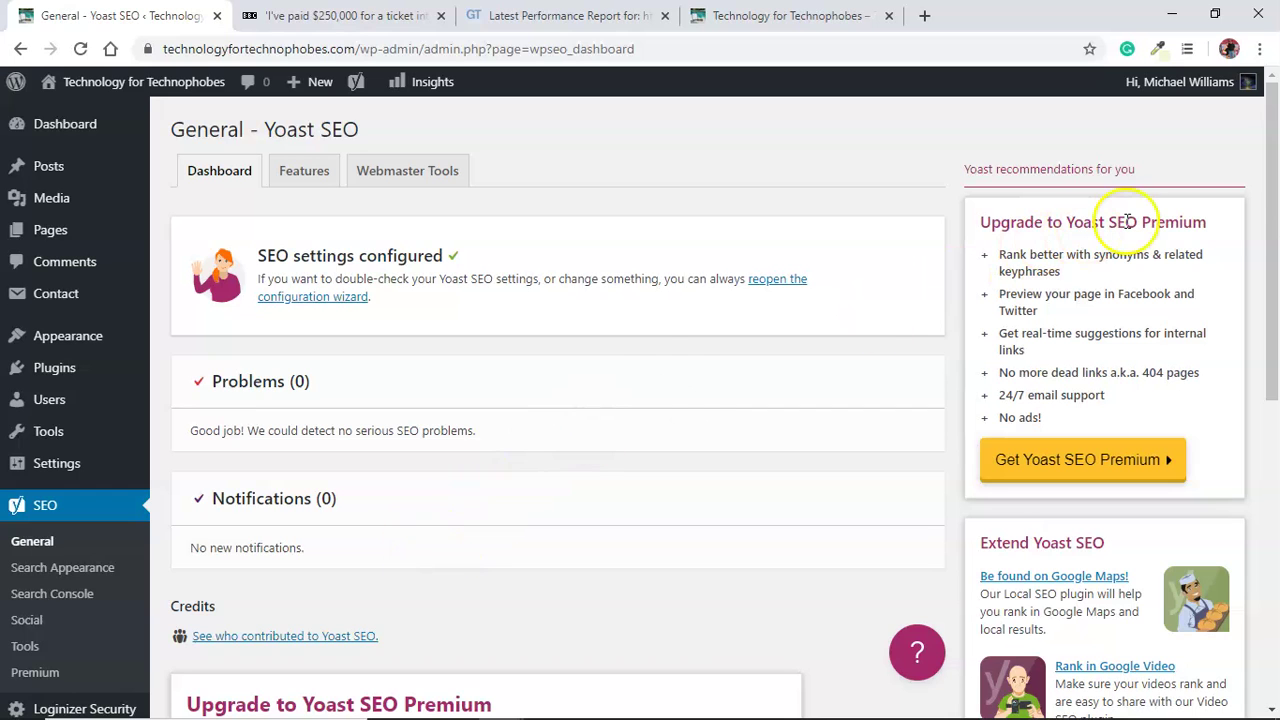
{"action": "left_click_drag", "start_coordinate": [1272, 190], "coordinate": [1275, 399]}
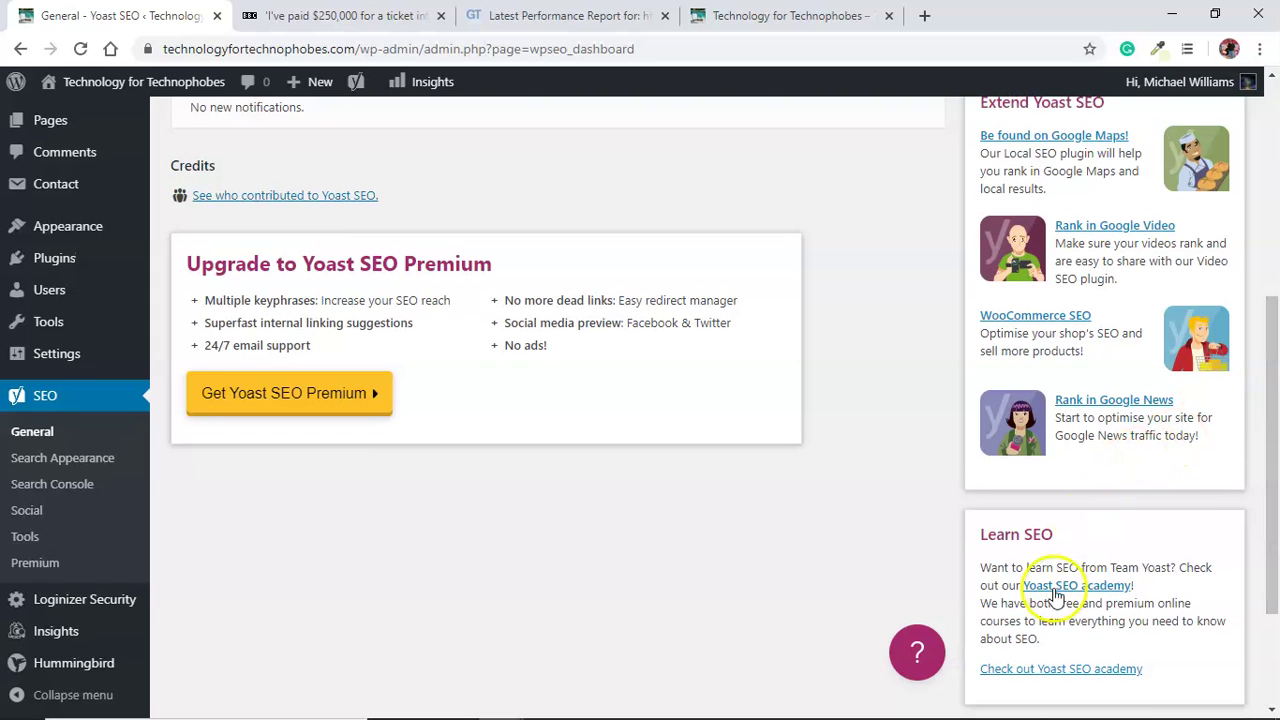